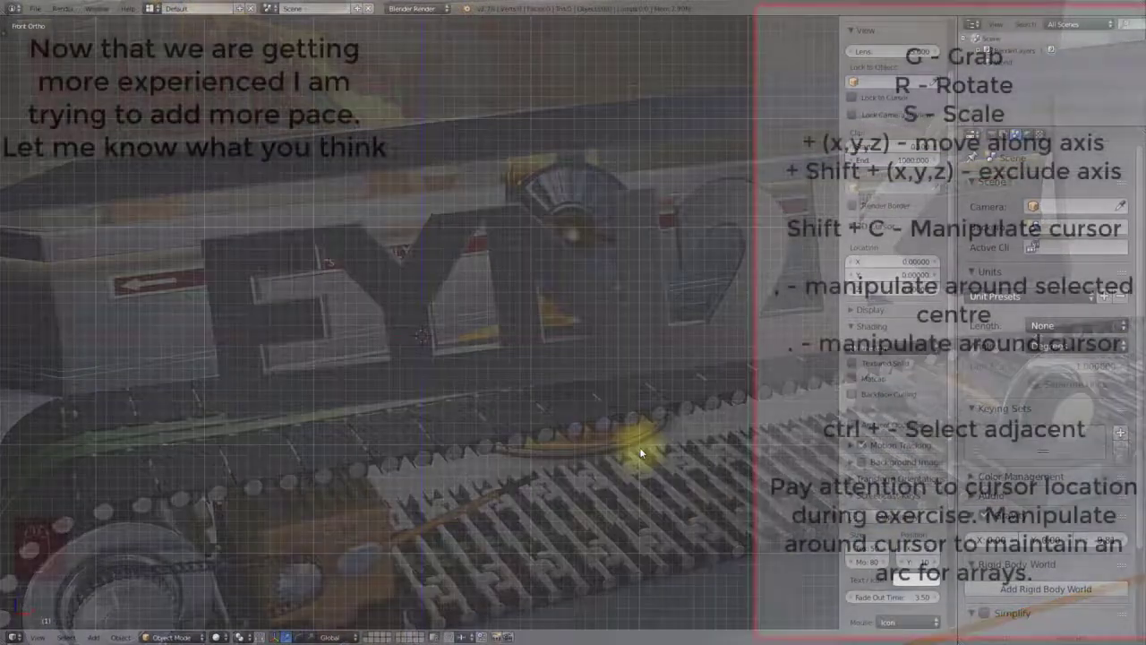
In a maximized 3D view, add a mesh circle at the origin and view it from the top.
key(ctrl+Up)
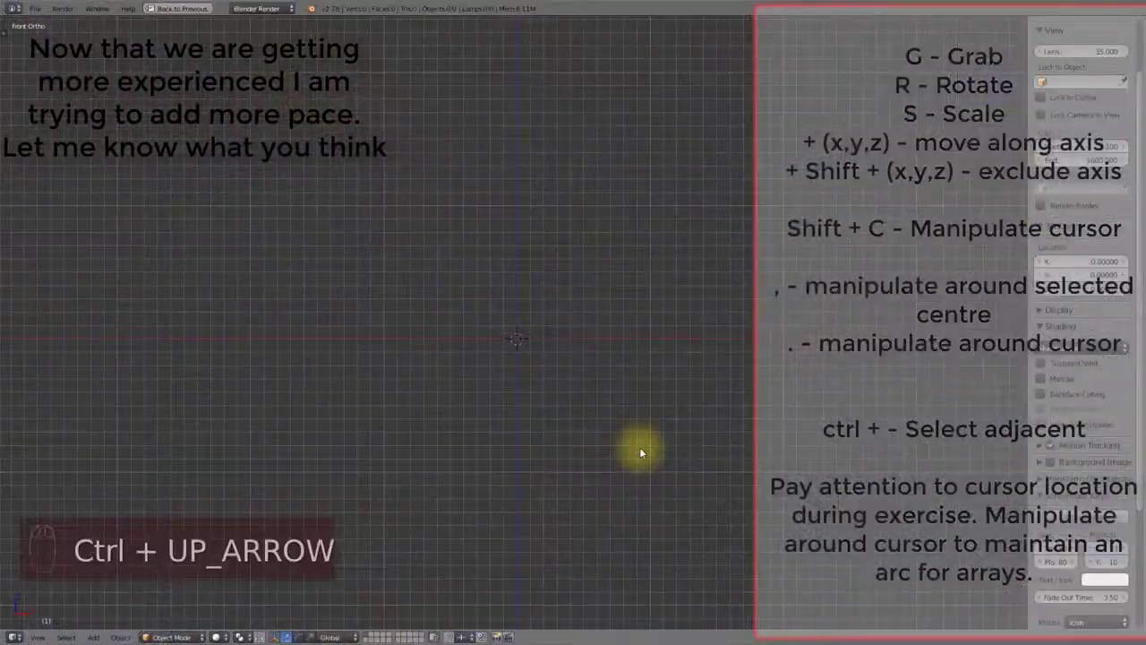
key(n)
key(shift+a)
mouse_move(635, 360)
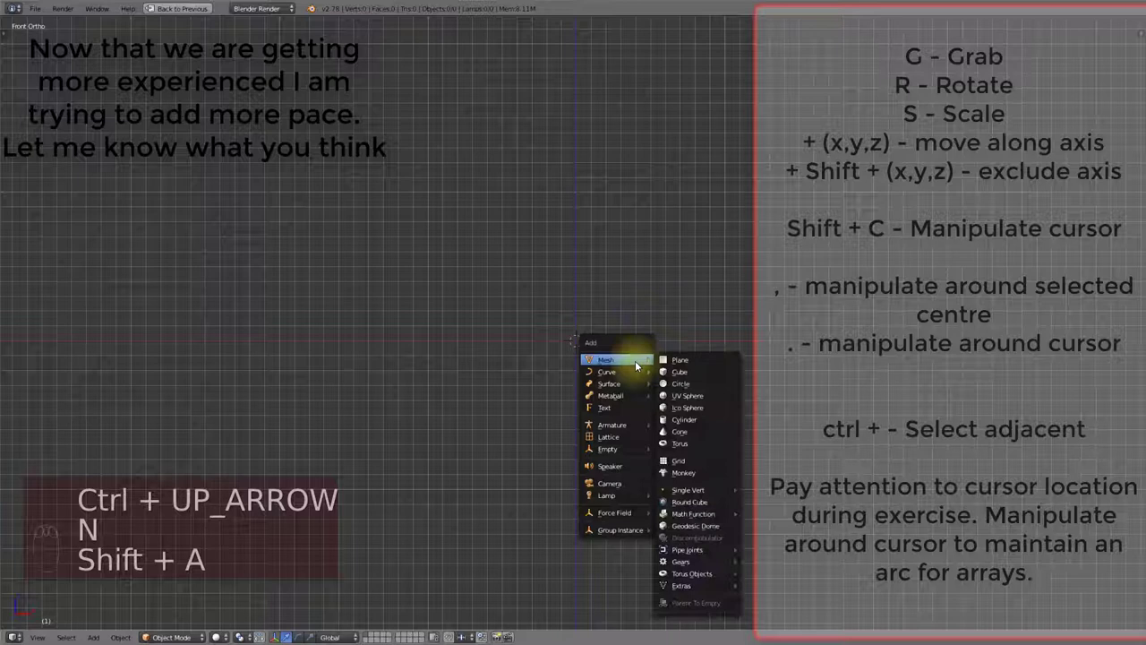
click(687, 383)
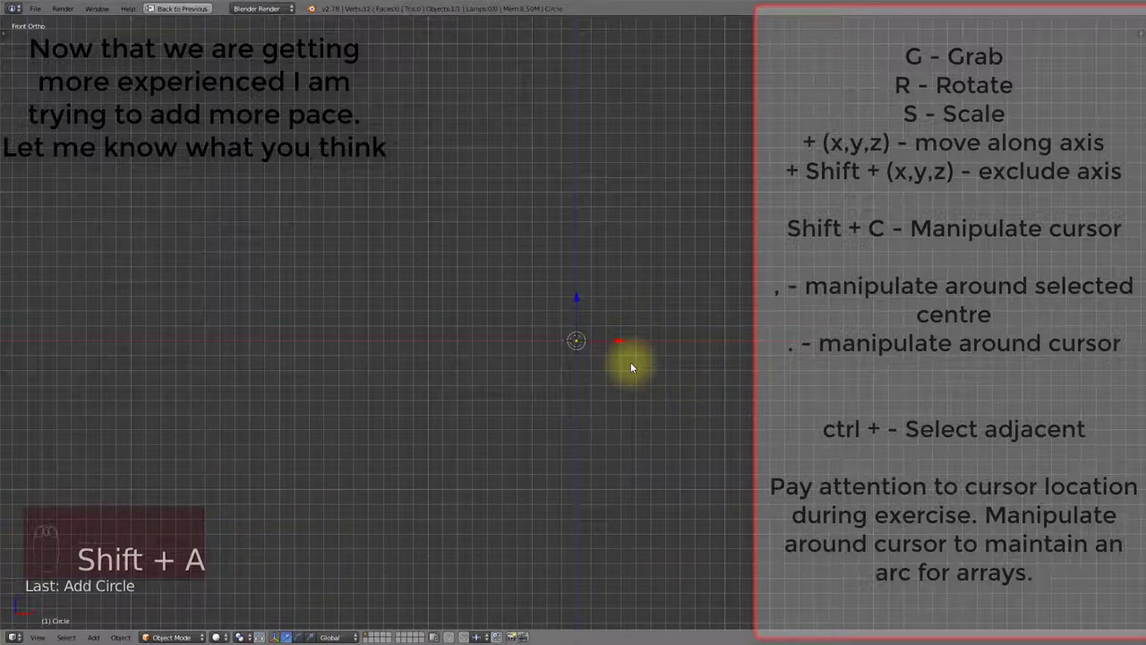
key(KP_7)
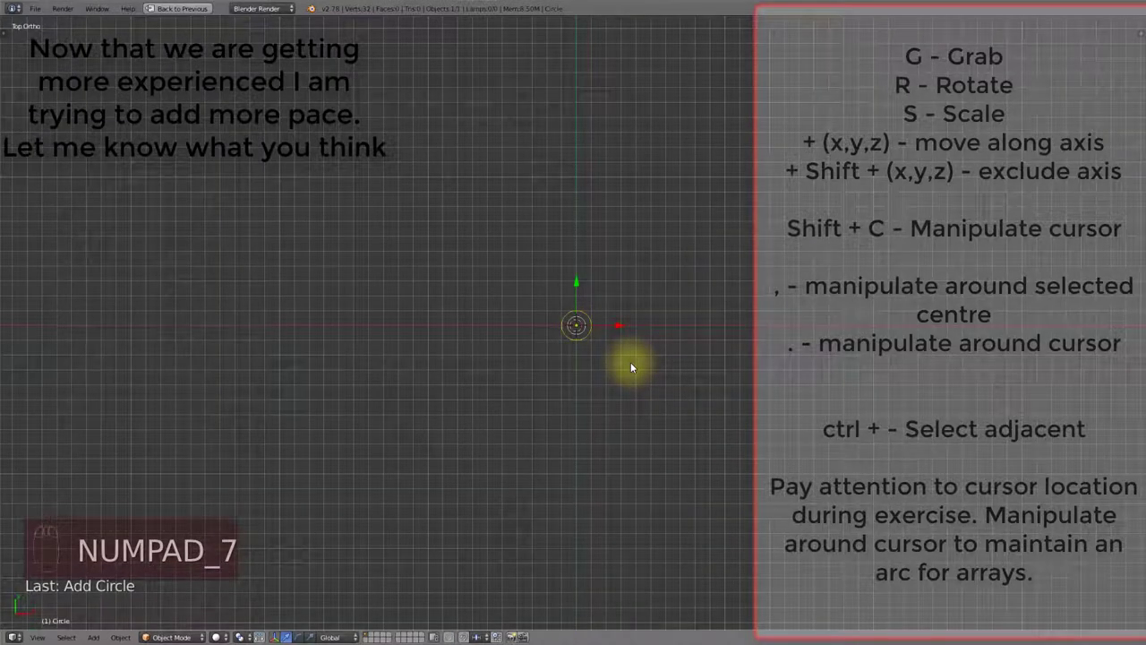
key(shift+c)
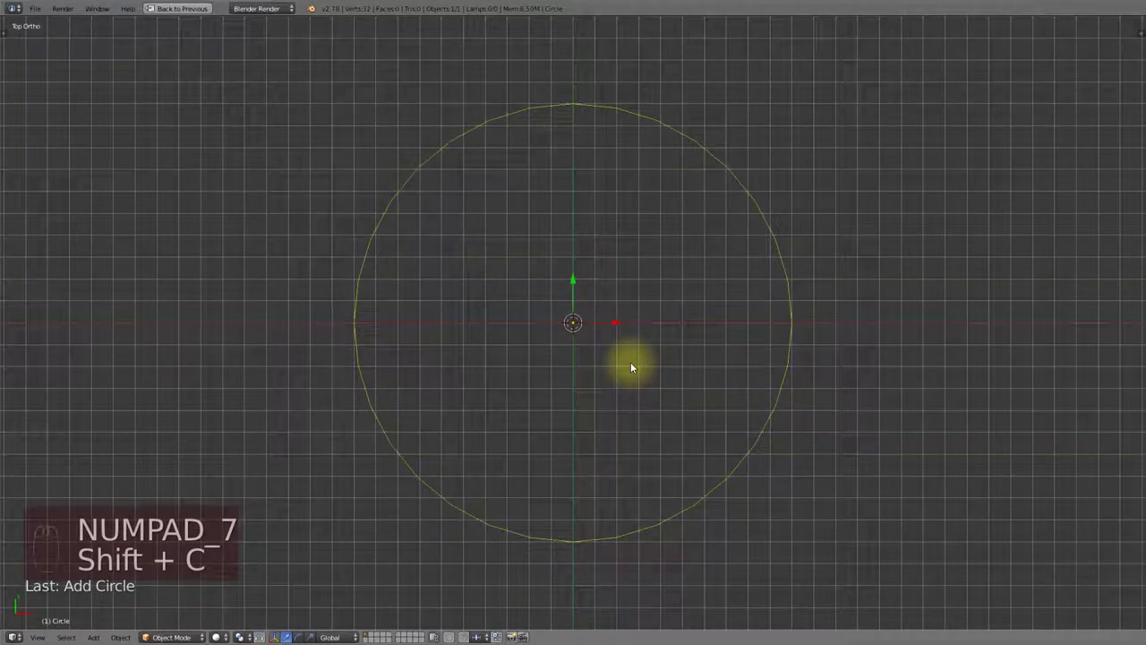
Delete the upper circle vertices to leave a five-vertex bottom arc, pivoting on the 3D cursor.
key(Tab)
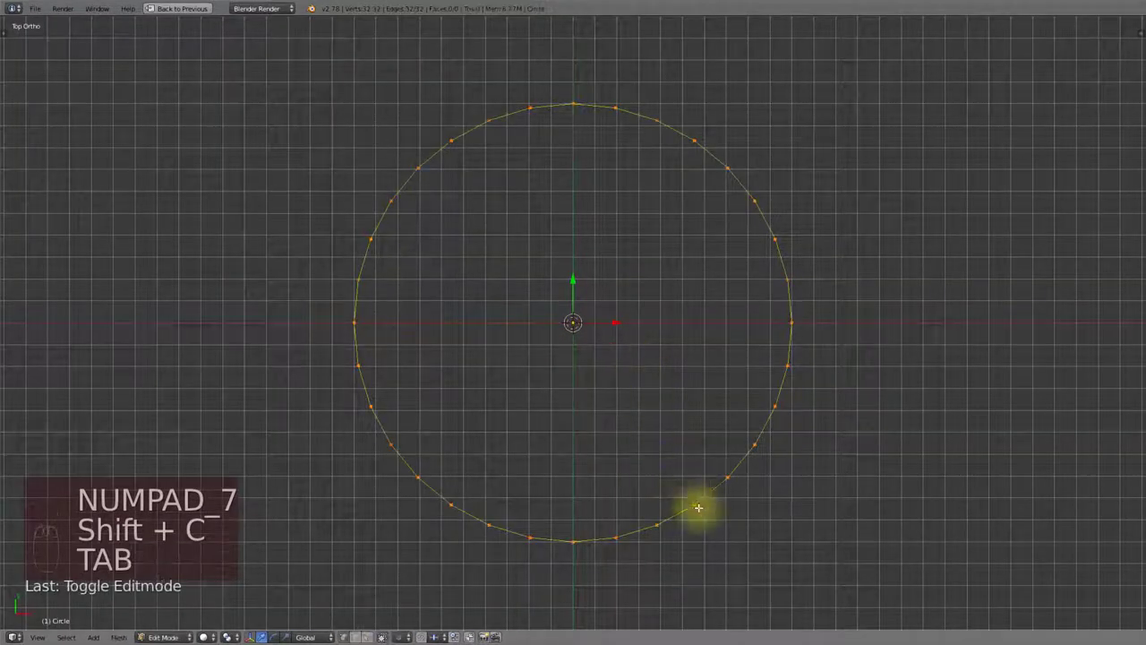
right_click(696, 507)
key(b)
key(b)
drag(785, 489, 161, 85)
key(x)
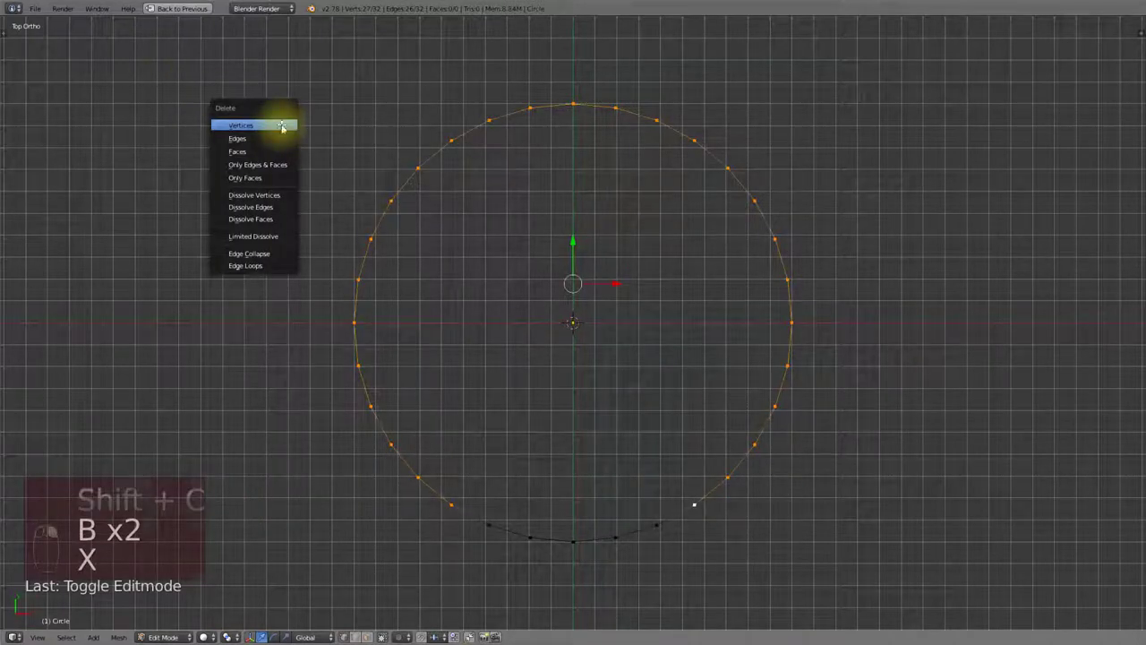
click(281, 125)
key(a)
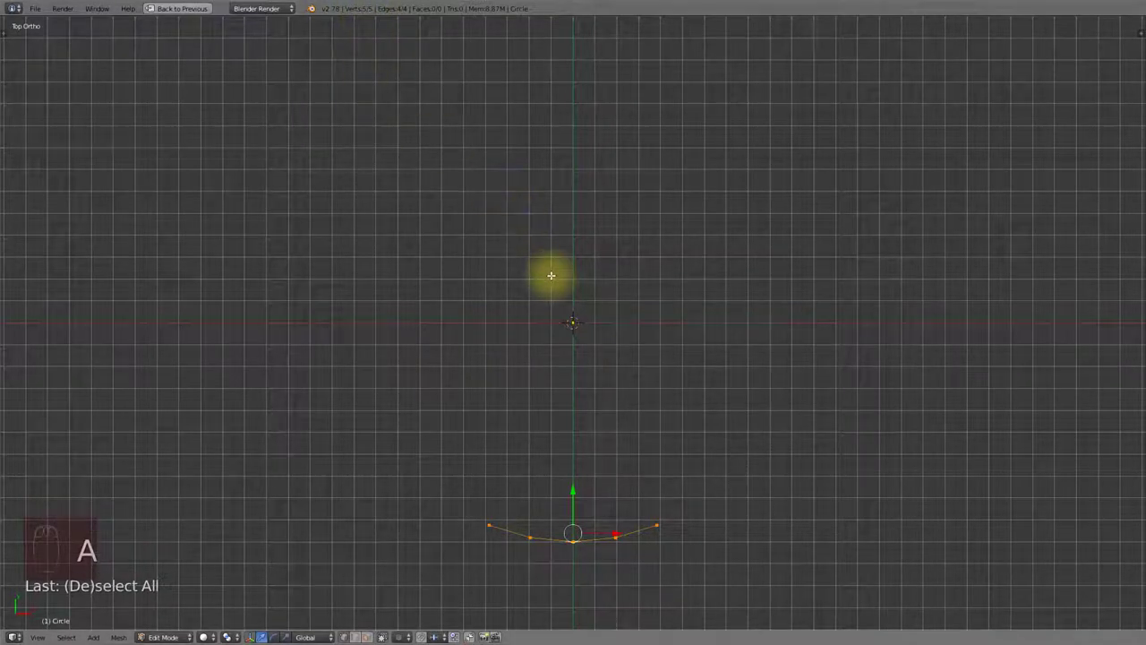
key(period)
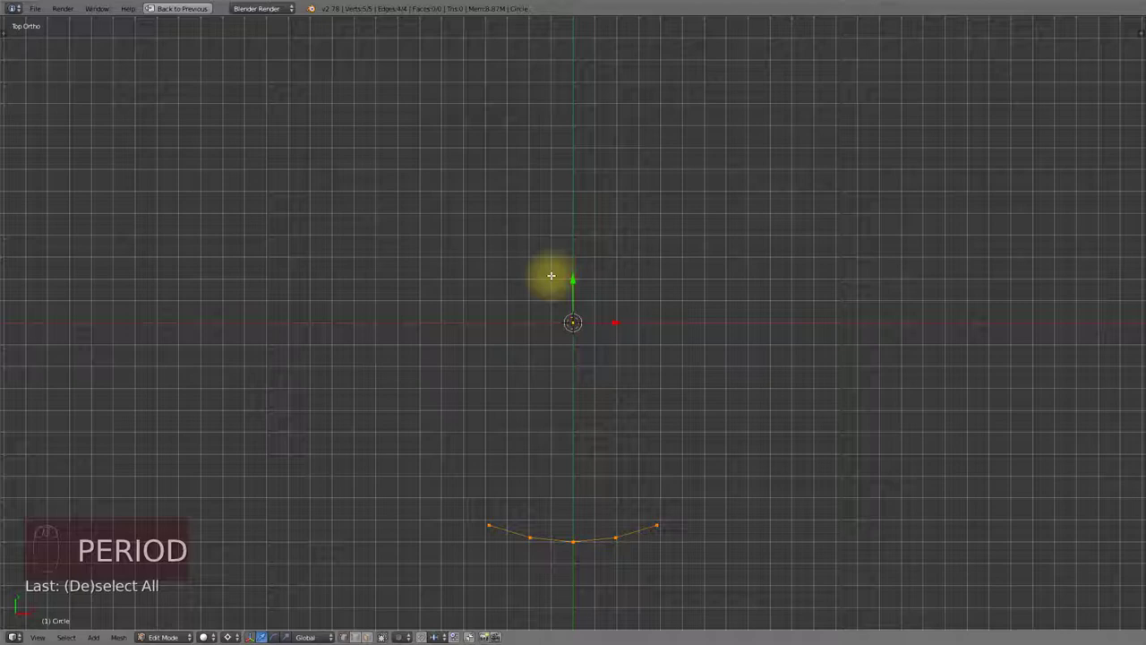
In front view, extrude the arc upward into a band of faces, then extrude again.
key(KP_1)
key(e)
right_click(550, 274)
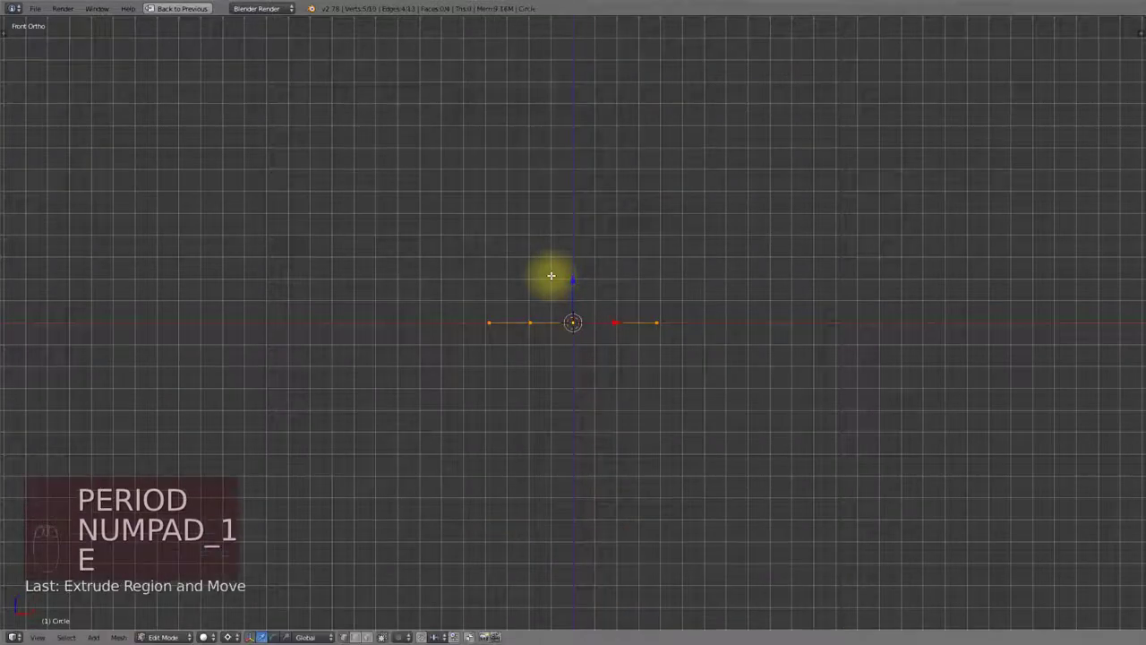
key(g)
click(569, 263)
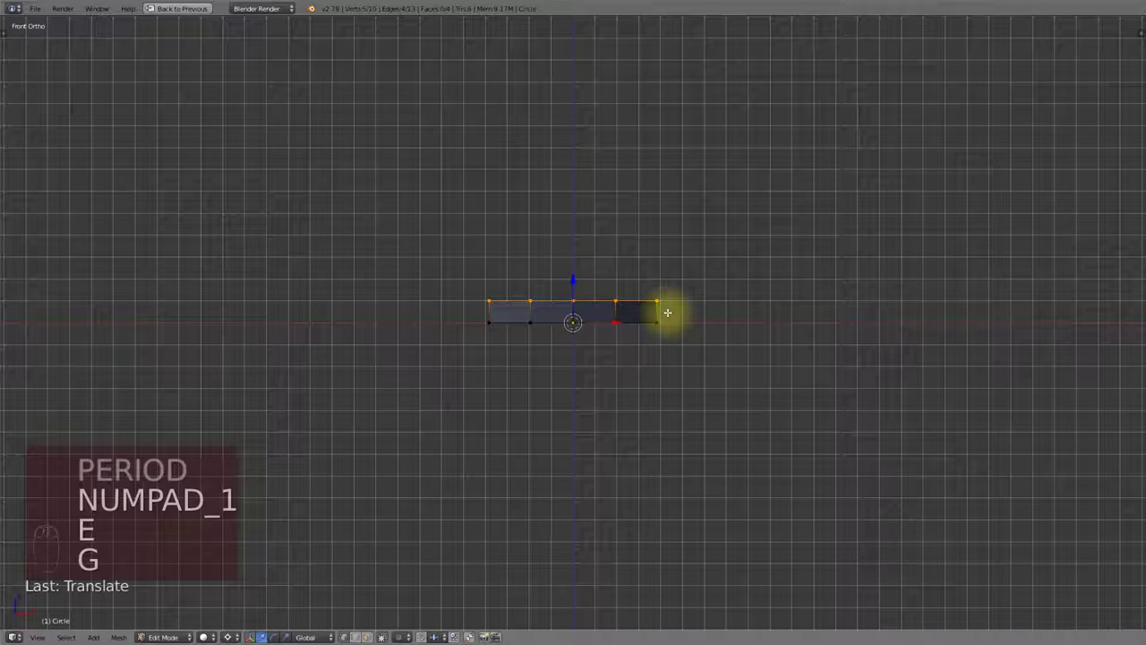
key(e)
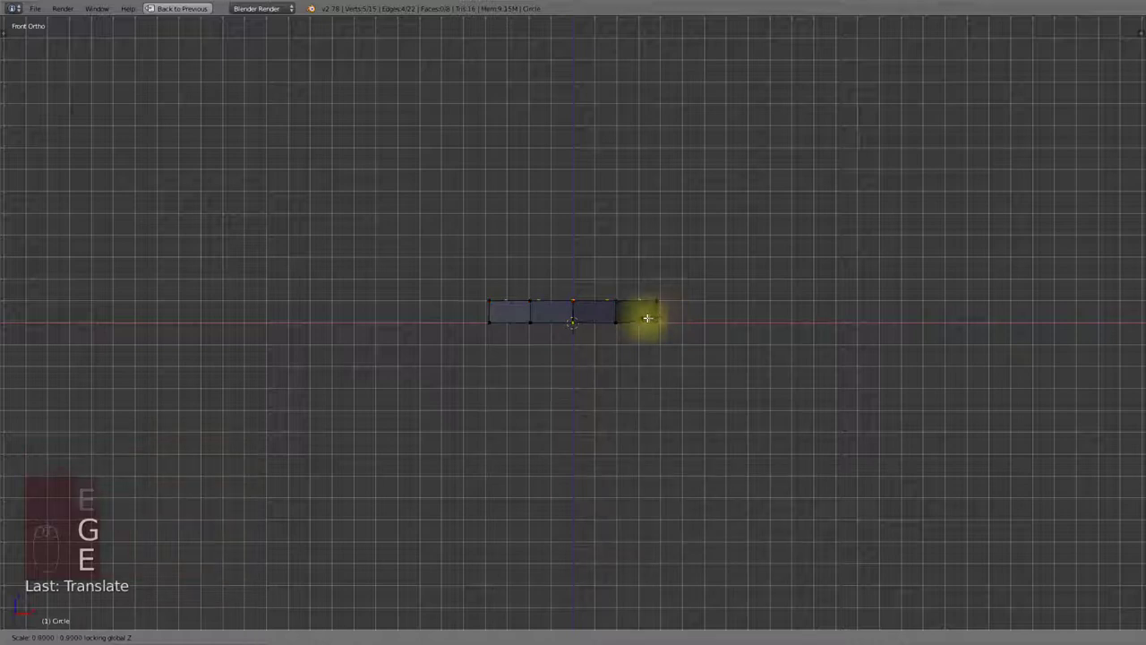
right_click(636, 328)
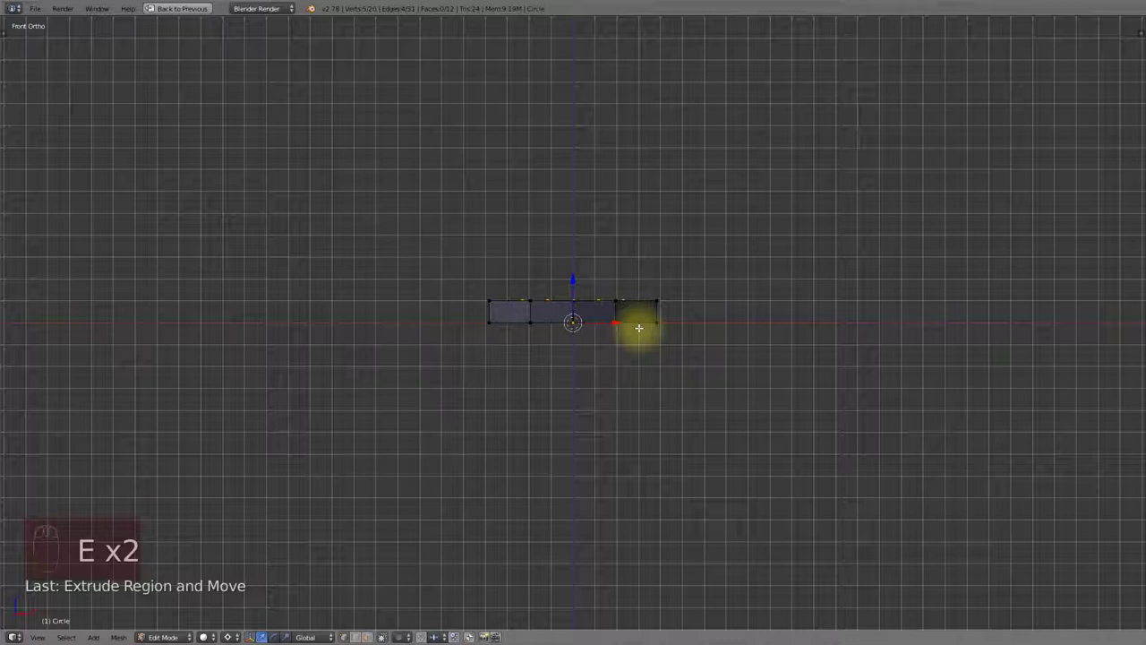
Raise the extruded edge into a tall column and taper its top narrower.
key(g)
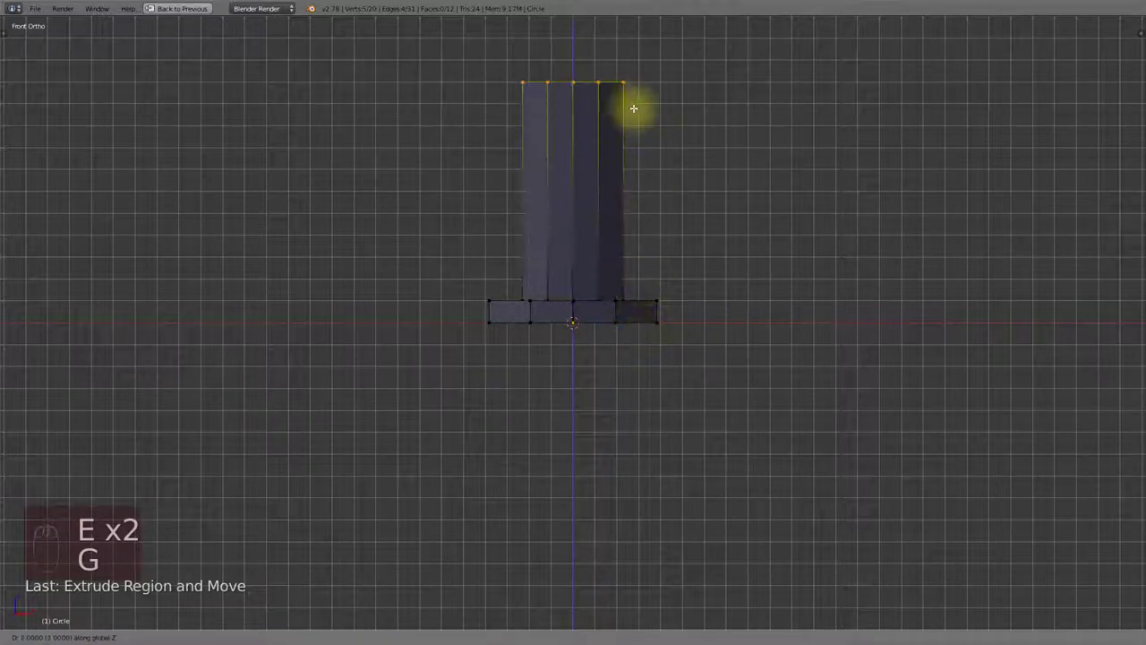
click(632, 73)
shift+middle_drag(767, 152, 775, 251)
key(s)
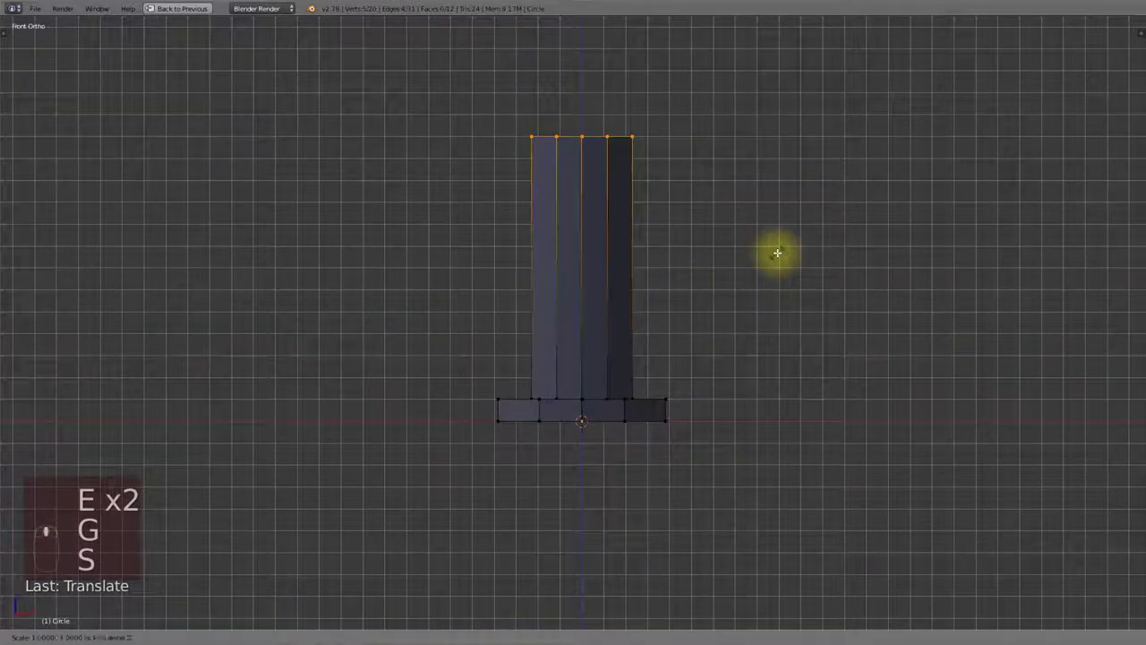
click(737, 274)
Add a loop cut at the column's mid-height and scale it.
key(ctrl+r)
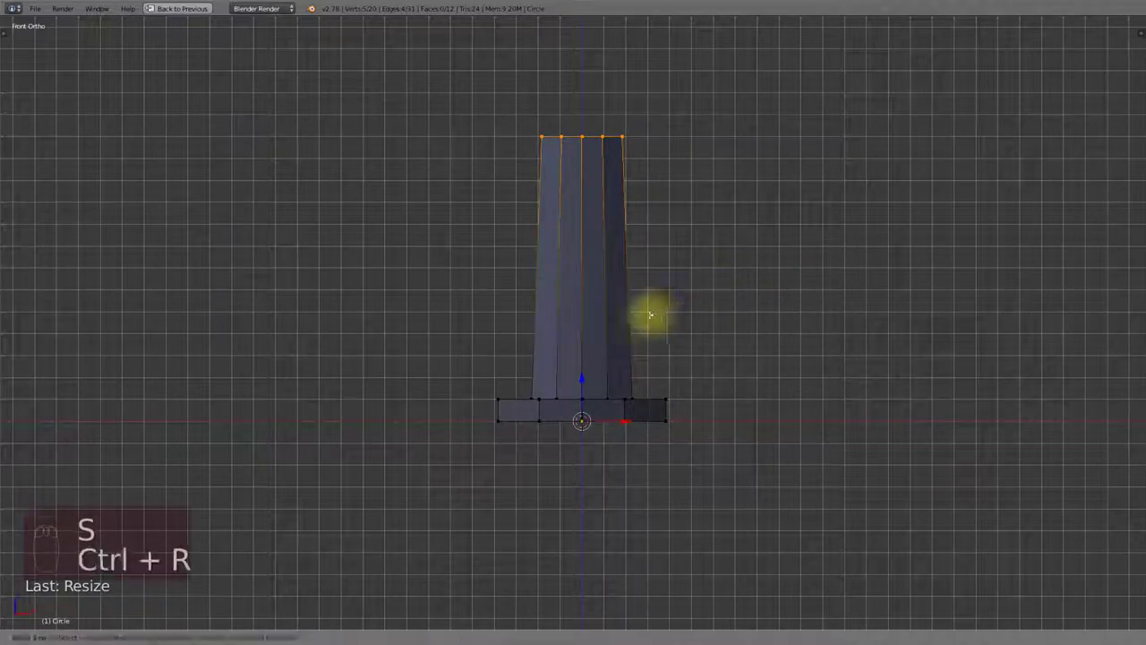
click(636, 234)
click(768, 300)
key(s)
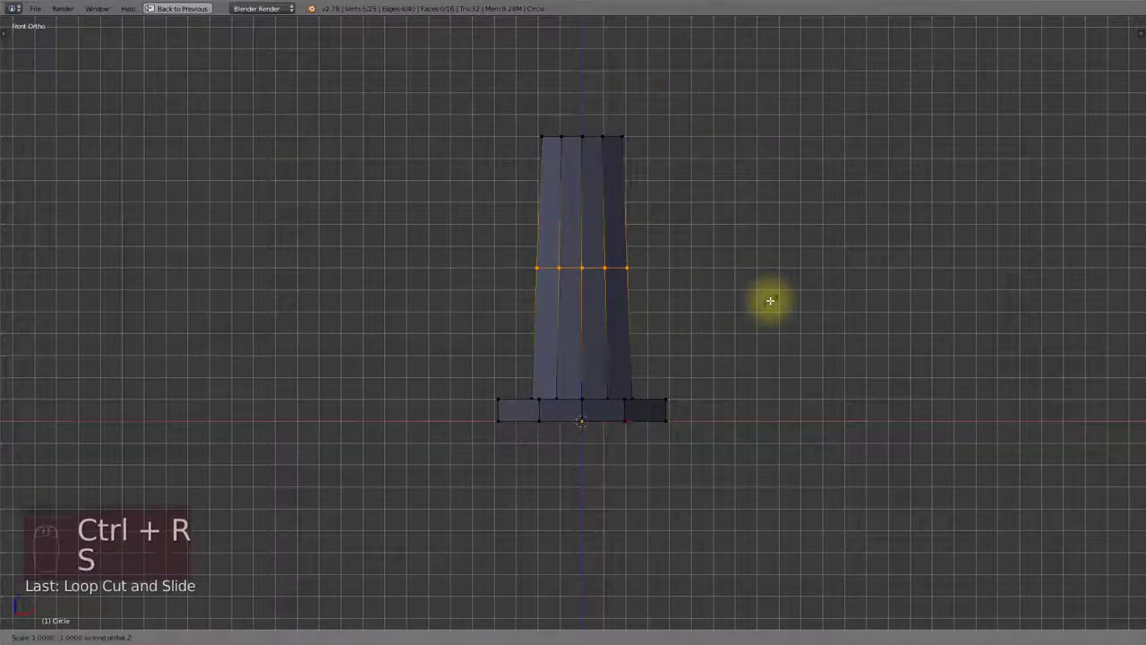
click(703, 269)
shift+middle_drag(642, 166, 597, 257)
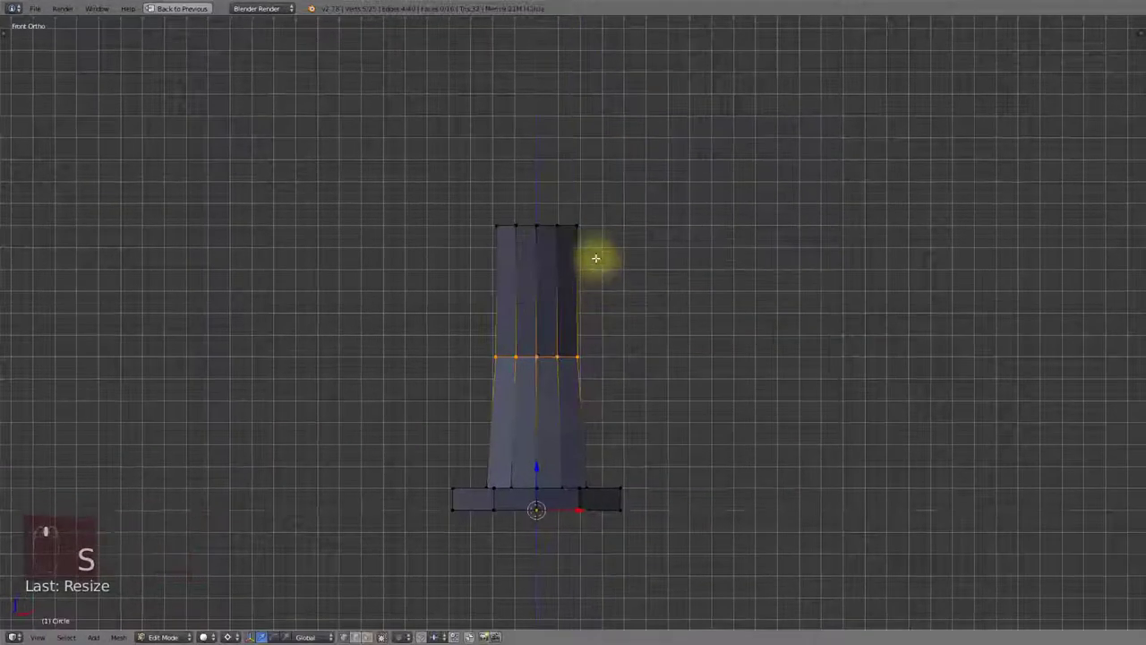
Extrude the column's top ring, widen it and raise it.
alt+right_click(550, 225)
key(e)
right_click(654, 260)
key(s)
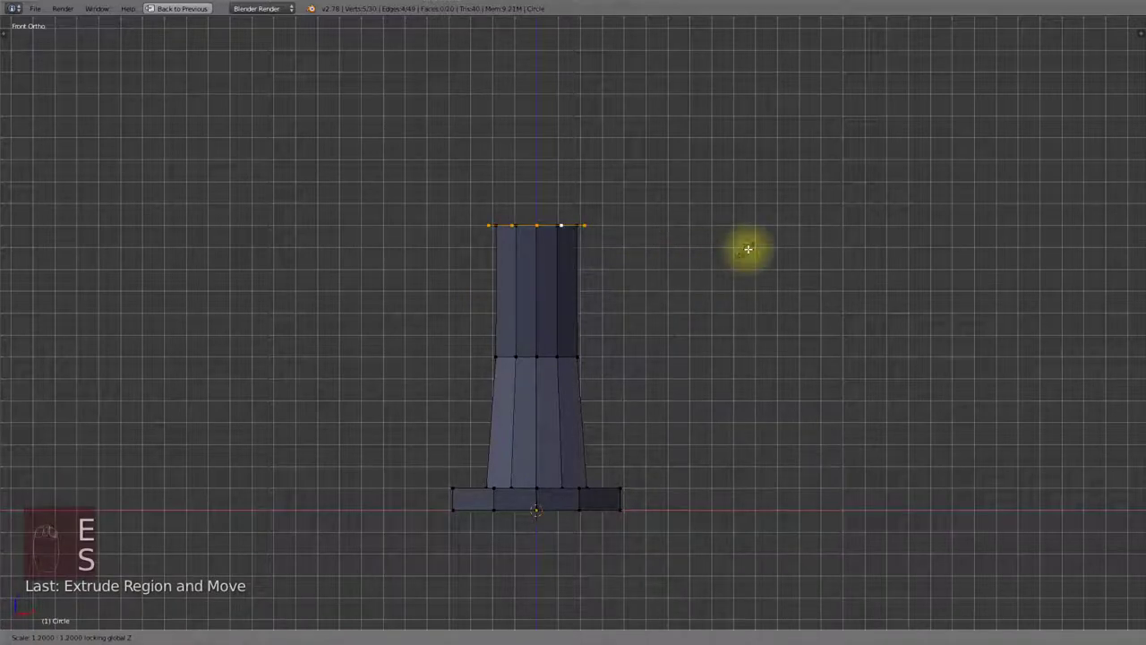
click(796, 239)
key(g)
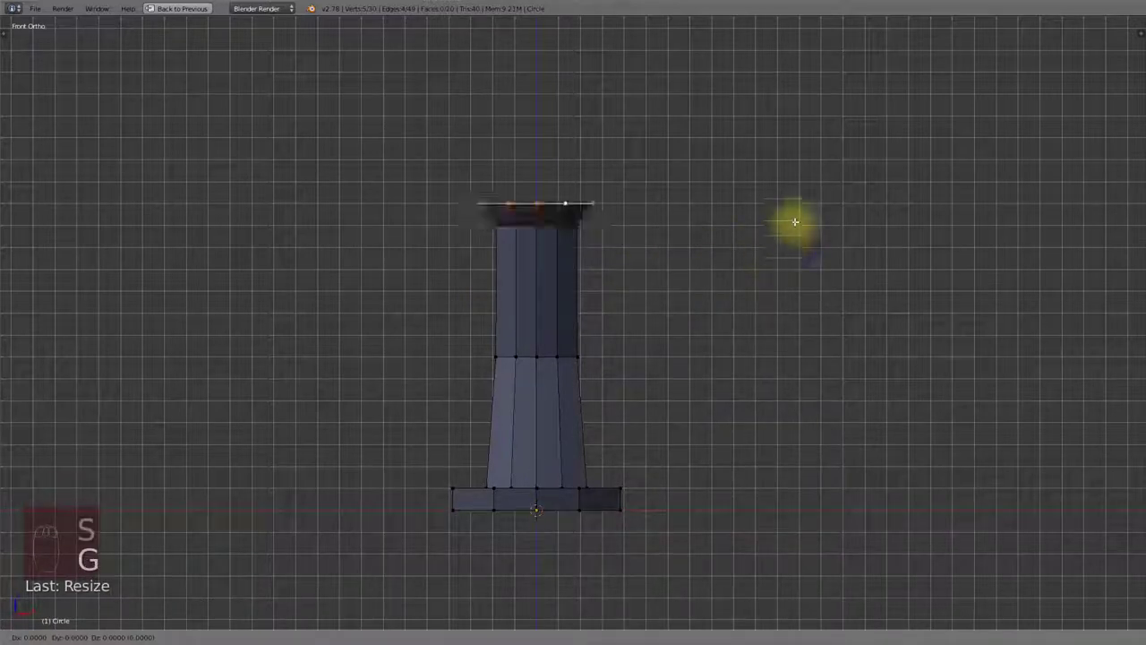
click(793, 223)
Widen the top ring further, then extrude and flare it outward into an overhanging lip.
shift+middle_drag(699, 277, 695, 306)
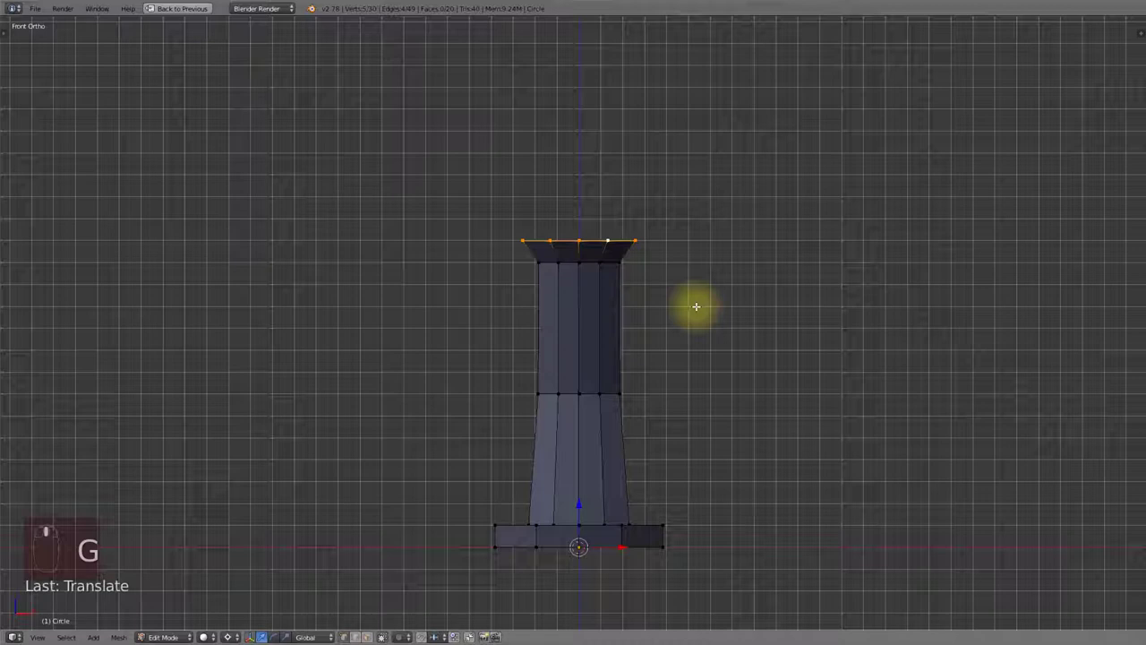
key(s)
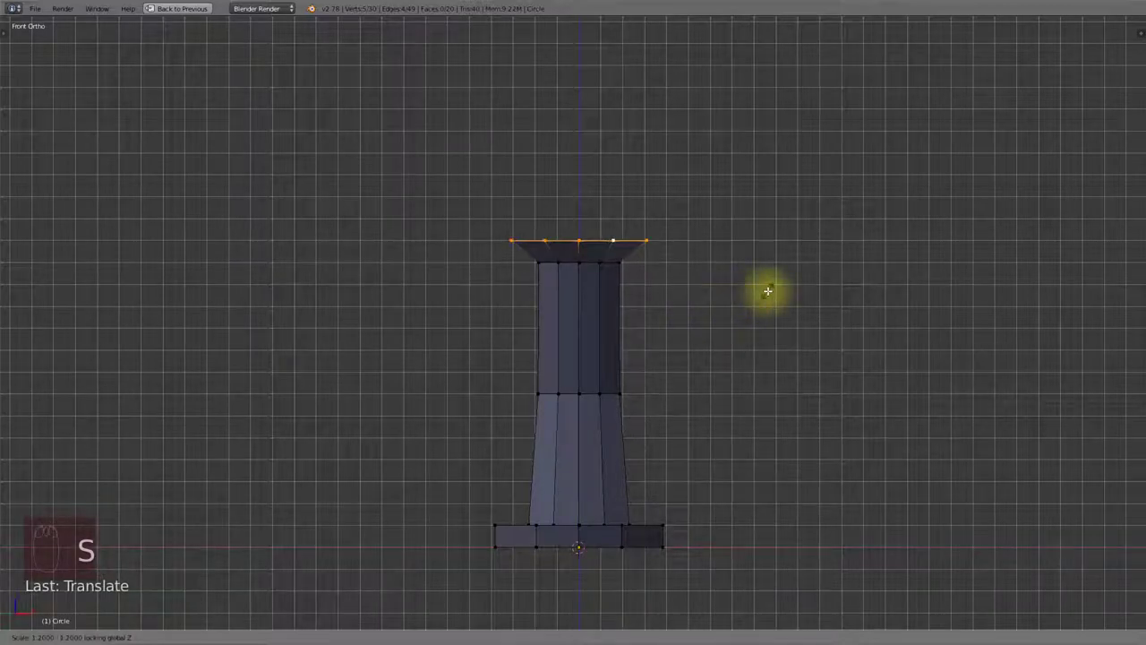
click(767, 291)
key(e)
right_click(737, 320)
key(s)
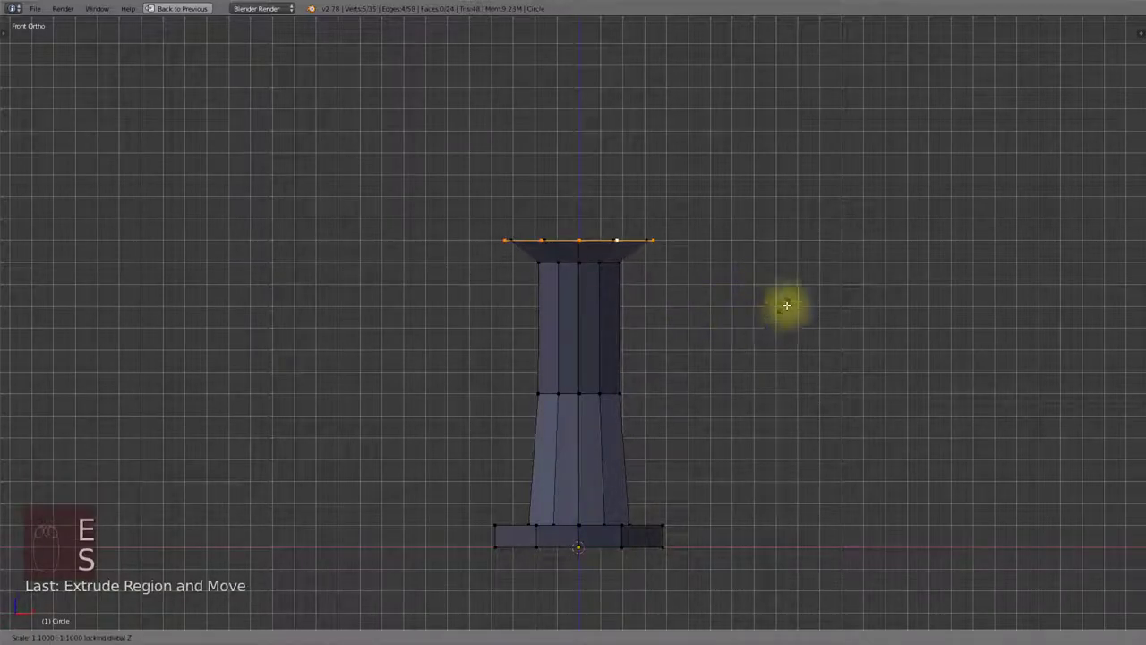
click(831, 295)
Raise the flared ring, then extrude the top ring upward to form the parapet wall.
key(g)
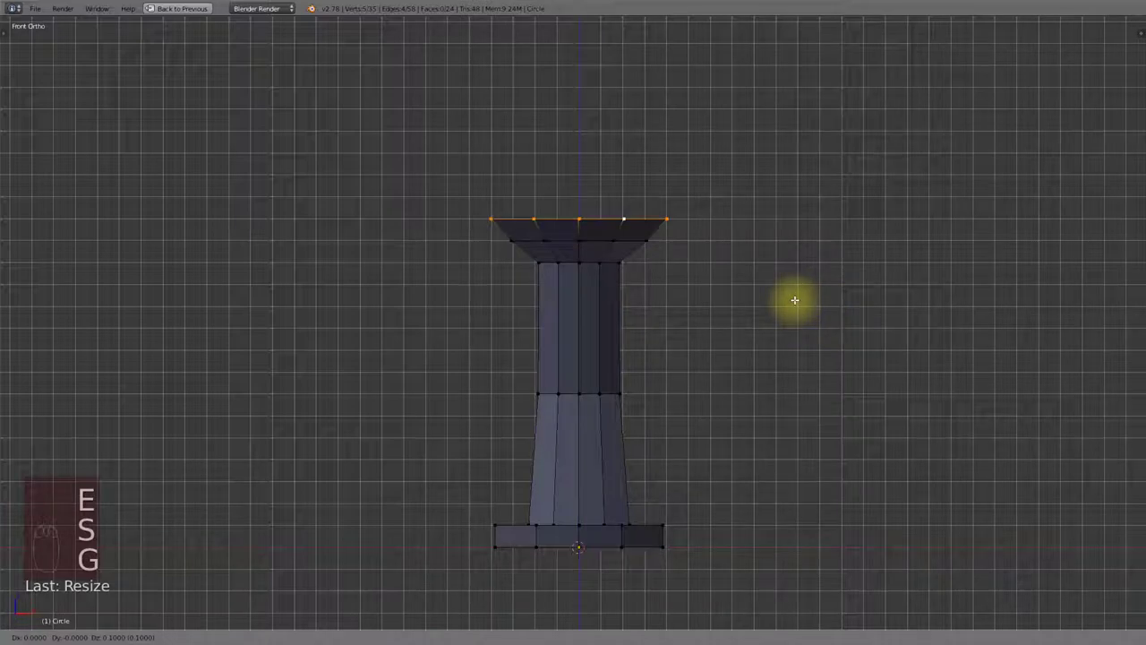
click(794, 300)
shift+middle_drag(686, 331, 672, 402)
key(e)
right_click(672, 402)
key(g)
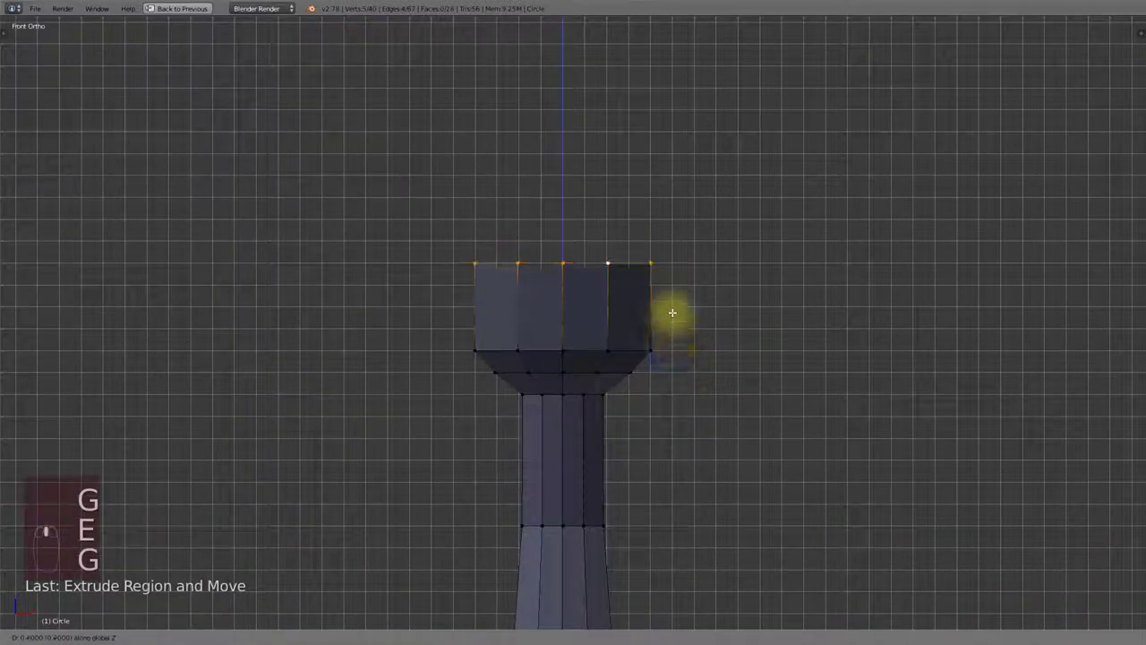
click(672, 295)
shift+middle_drag(666, 354, 660, 277)
Extrude the top ring repeatedly and shrink each new ring inward to close the top.
key(e)
right_click(711, 333)
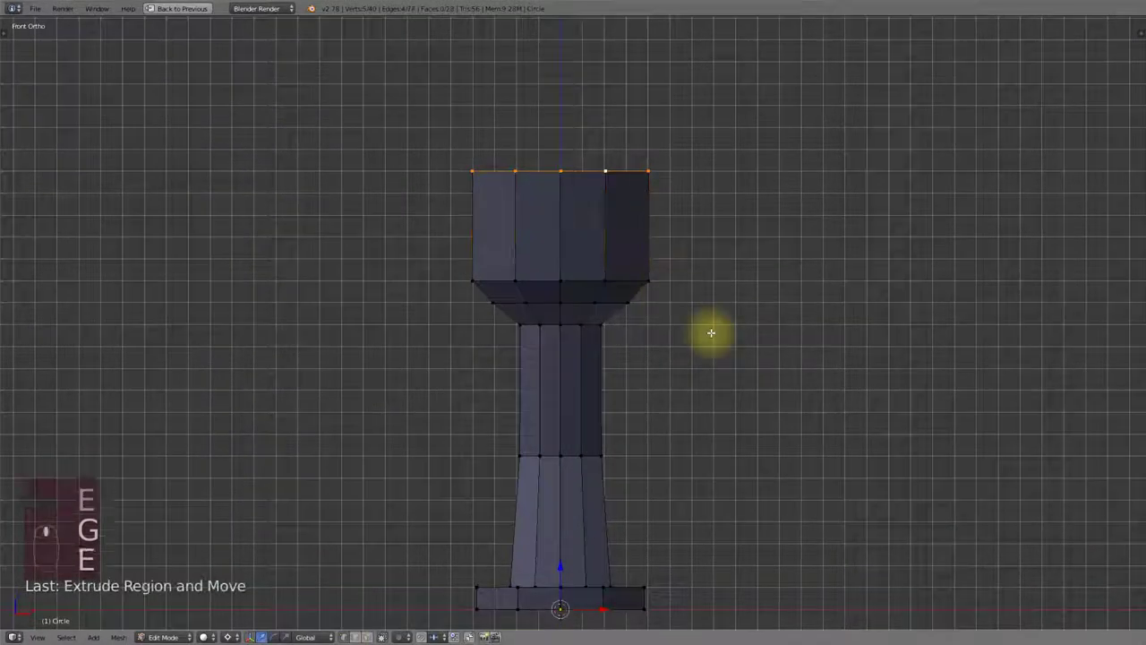
key(s)
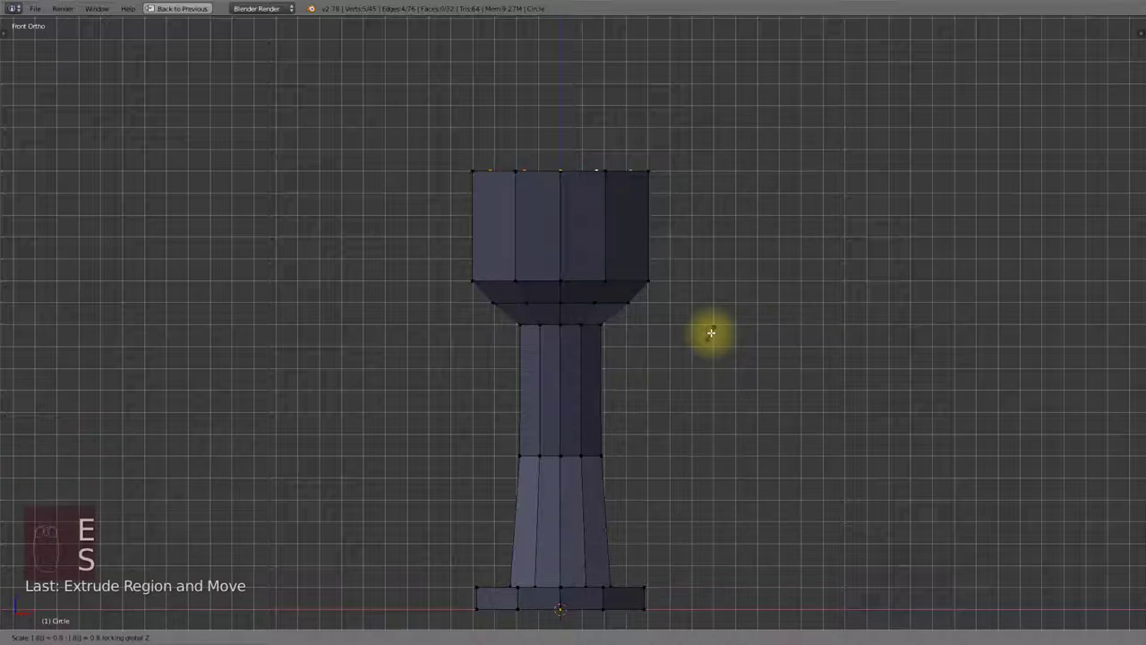
click(711, 332)
key(e)
right_click(711, 332)
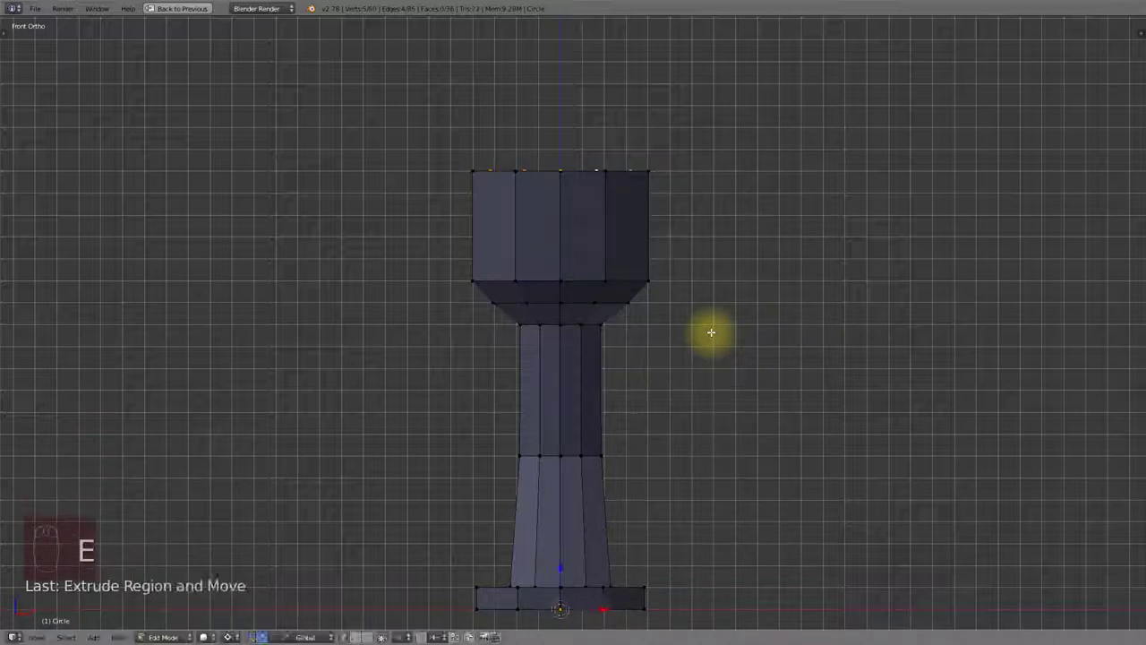
key(s)
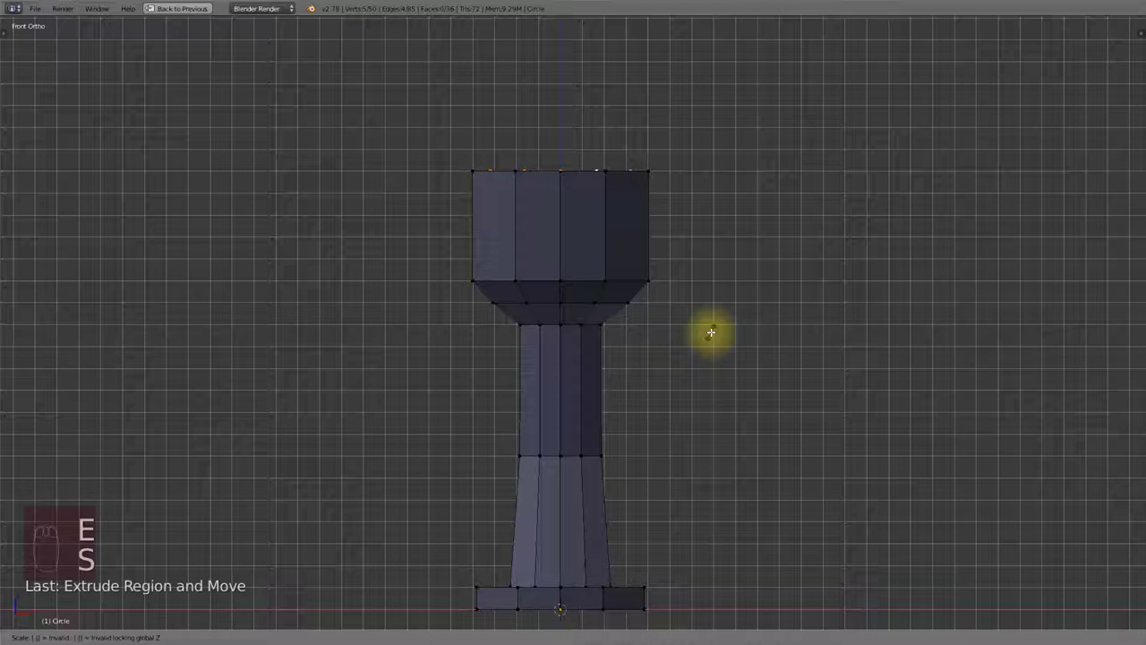
click(749, 298)
key(e)
right_click(748, 297)
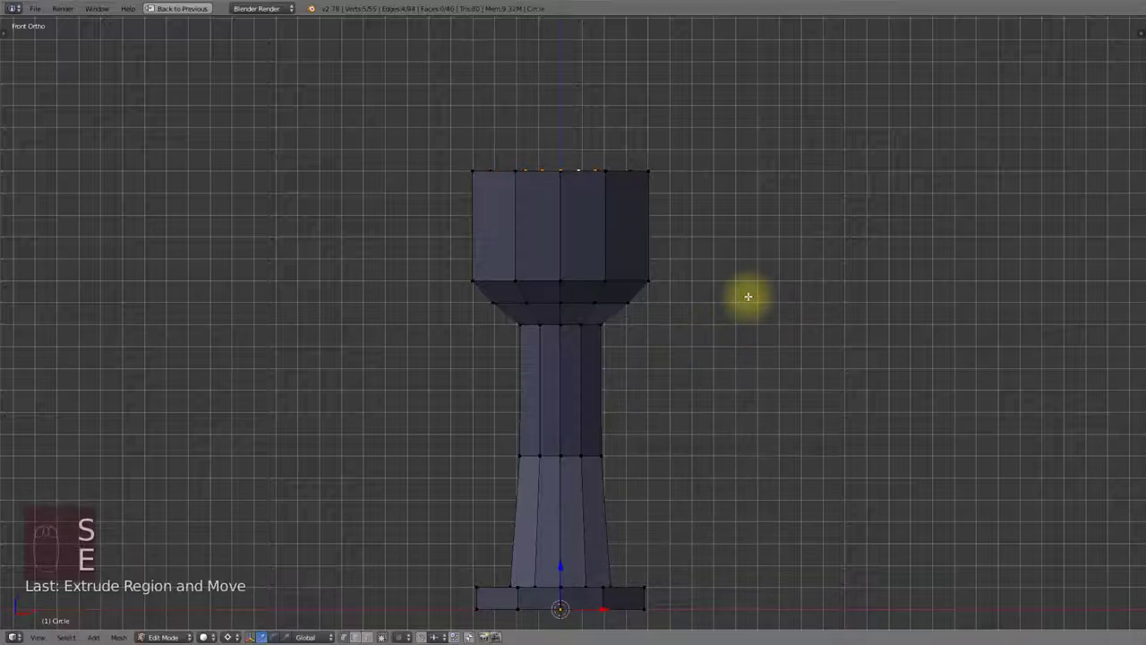
key(s)
right_click(749, 297)
Select all and Remove Doubles to merge the 4 duplicate vertices.
key(a)
key(a)
key(a)
key(w)
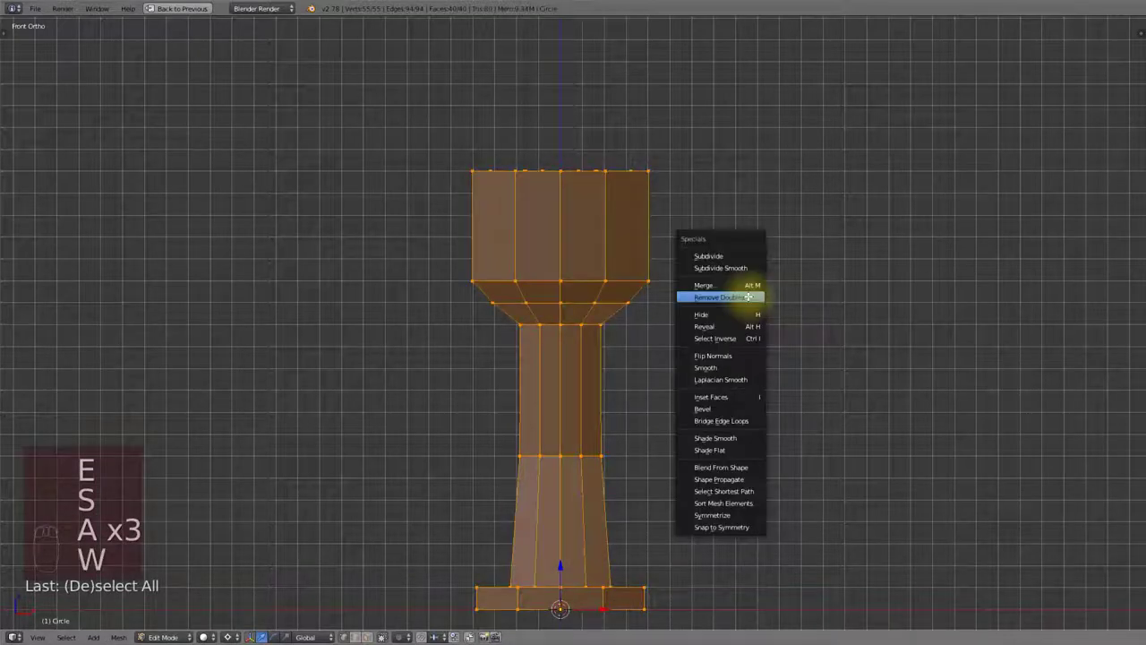
click(748, 295)
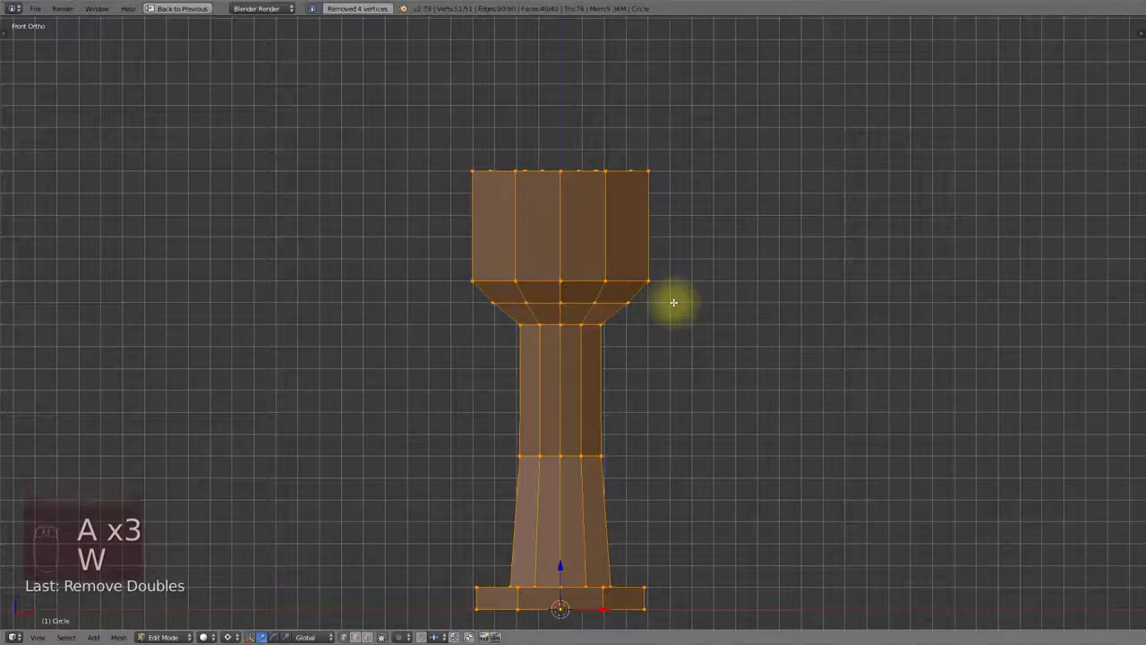
In top view, add a plain-axes empty at the origin, rotate it 45°, and restore the panels.
key(Tab)
key(KP_7)
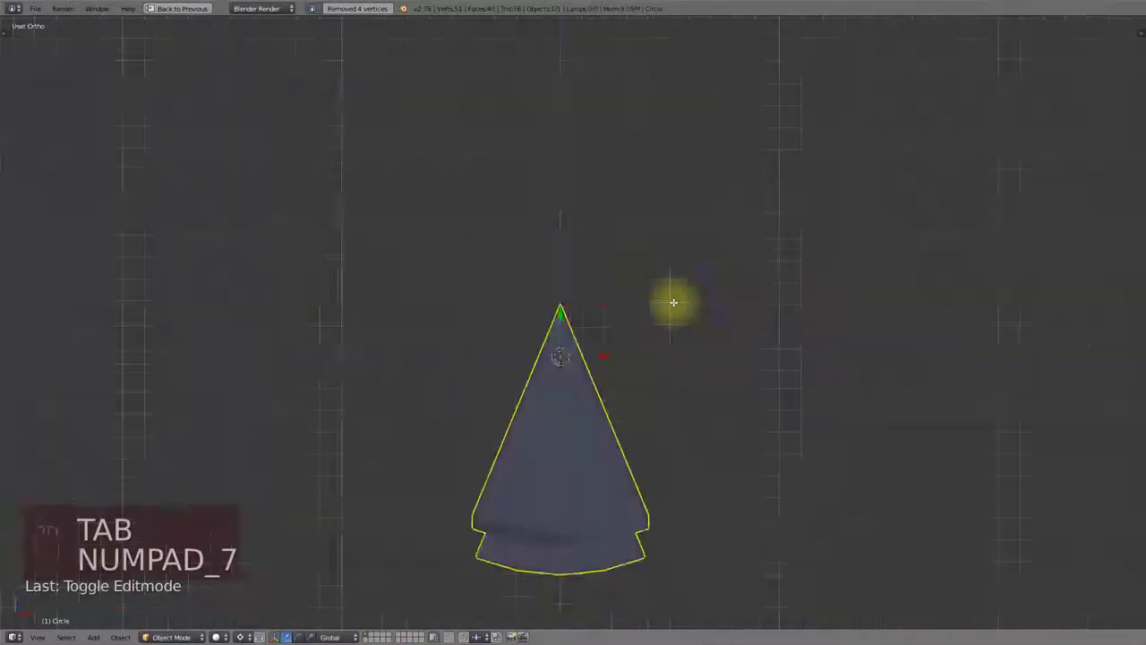
key(shift+a)
mouse_move(685, 392)
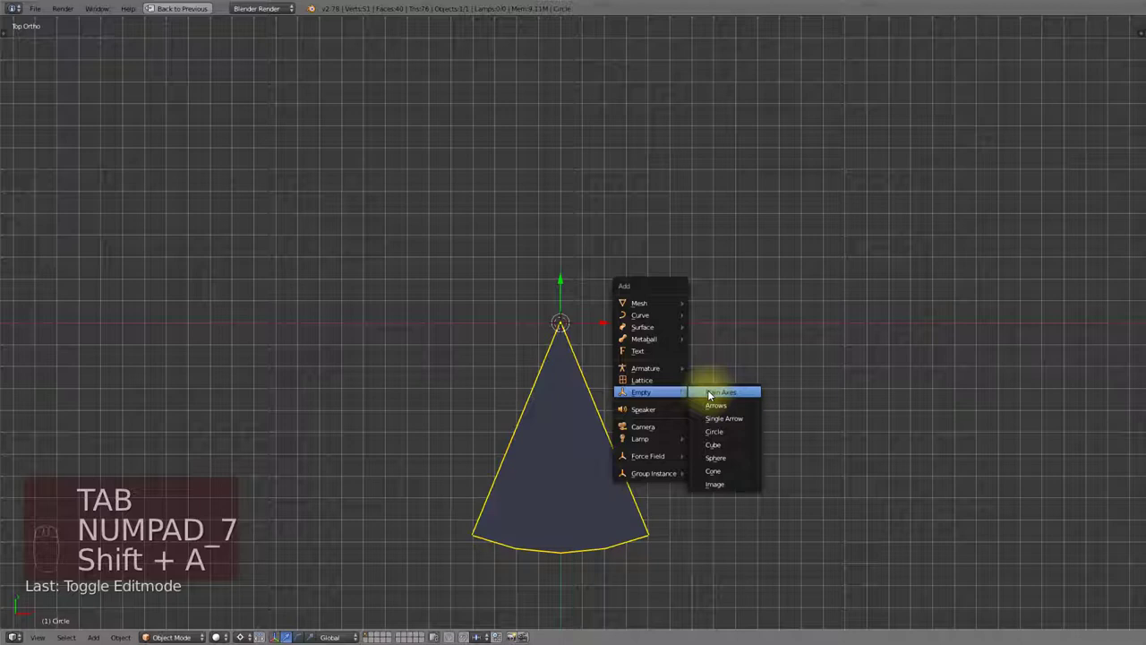
click(708, 394)
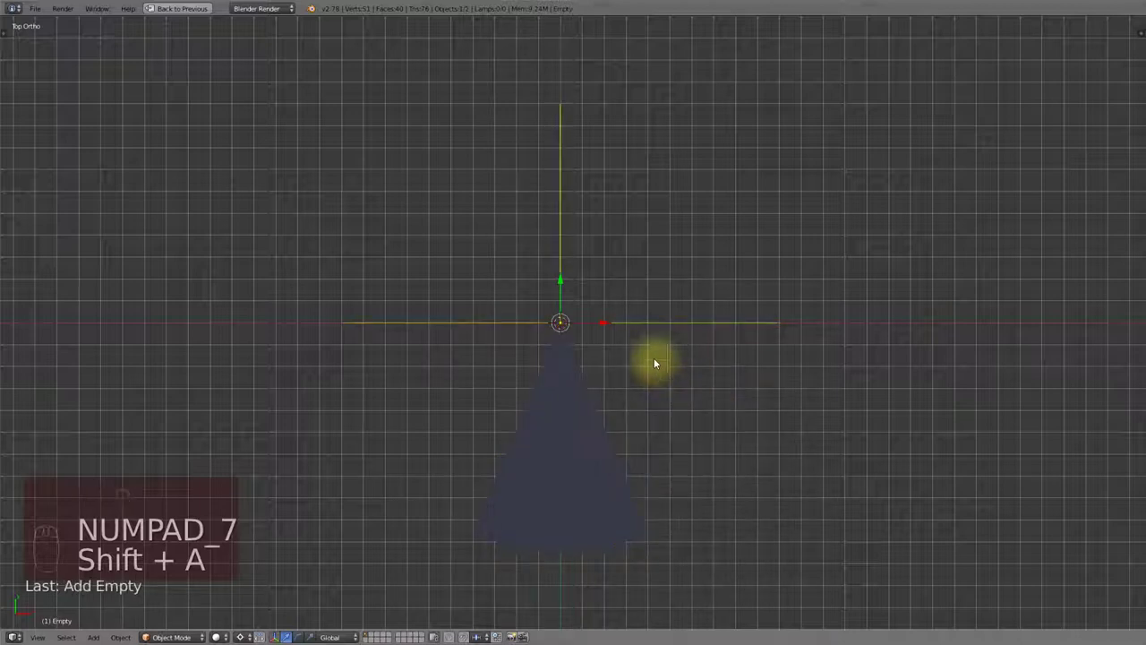
key(r)
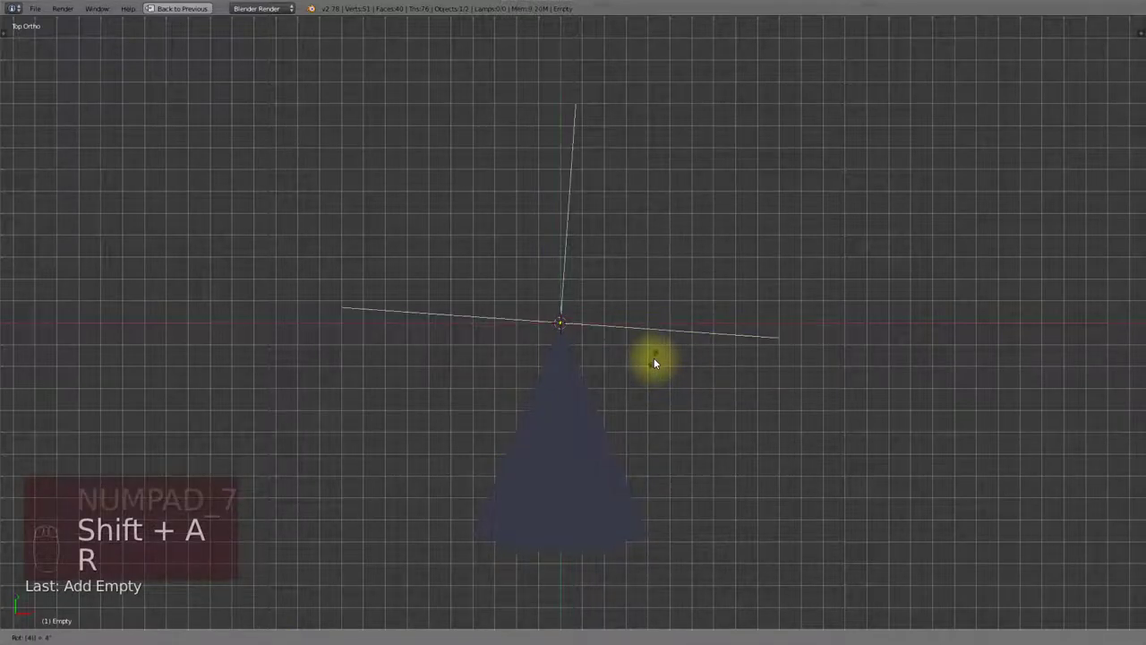
click(654, 363)
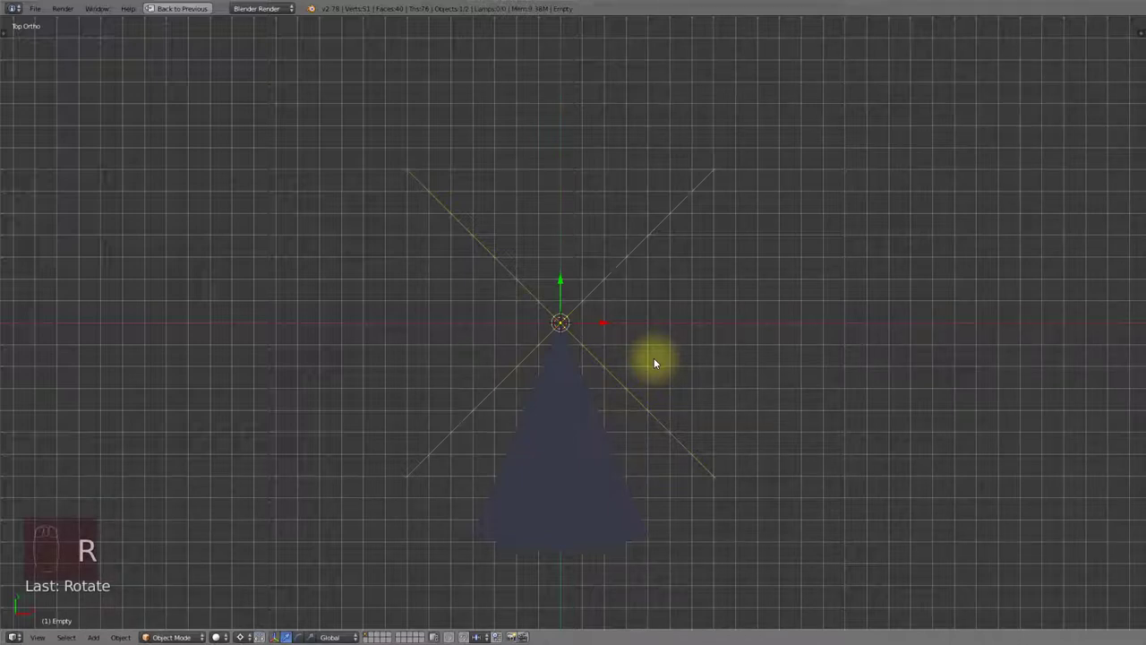
key(ctrl+Up)
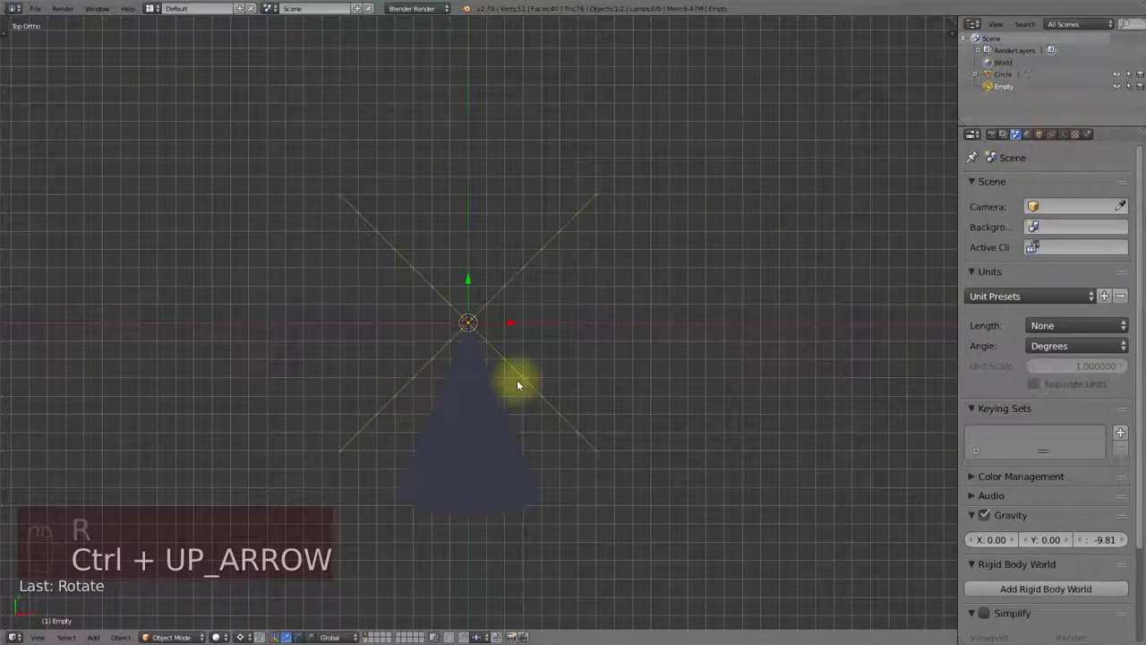
Add an Array modifier to the wedge, disabling Relative Offset and using the Empty as Object Offset.
right_click(517, 386)
click(1063, 133)
click(1050, 188)
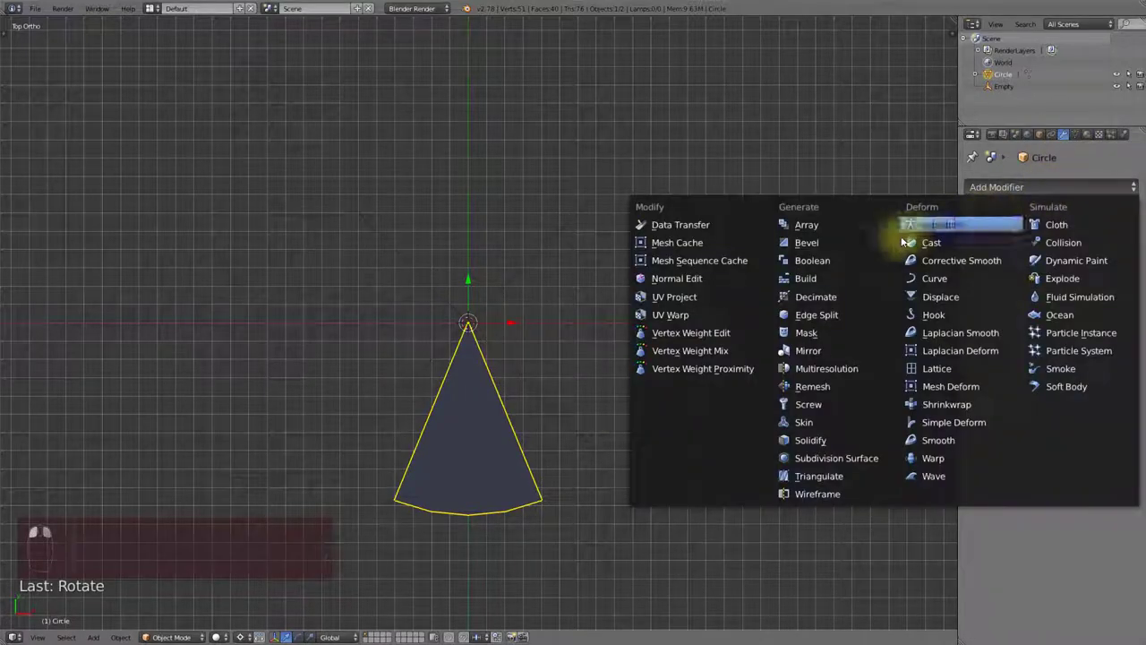
click(850, 224)
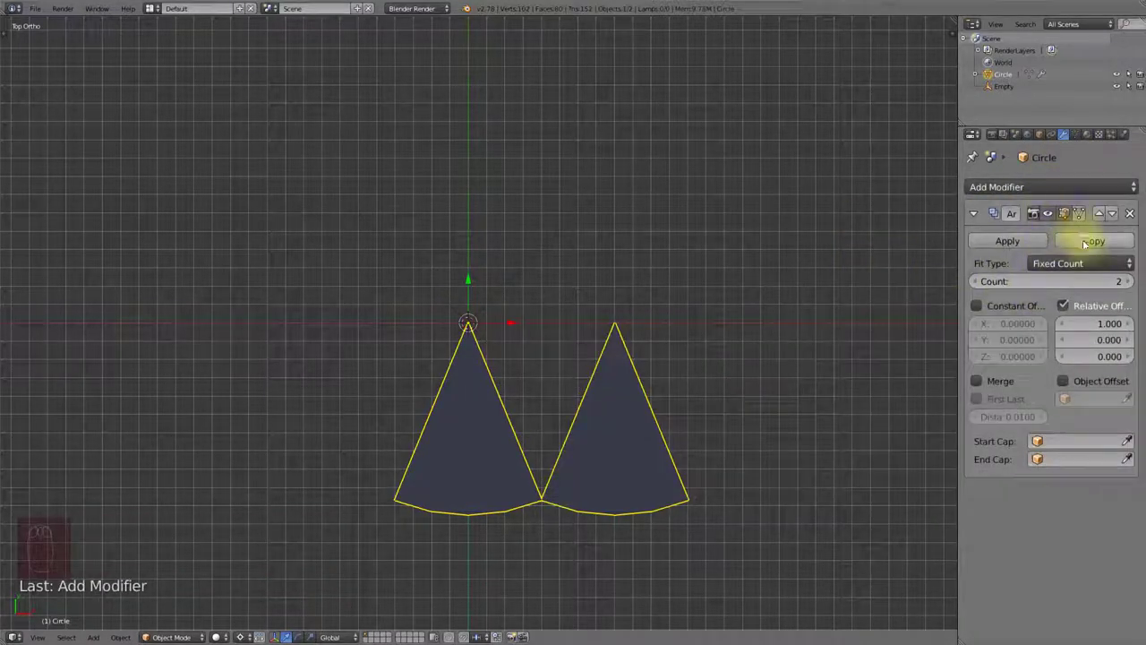
click(1064, 305)
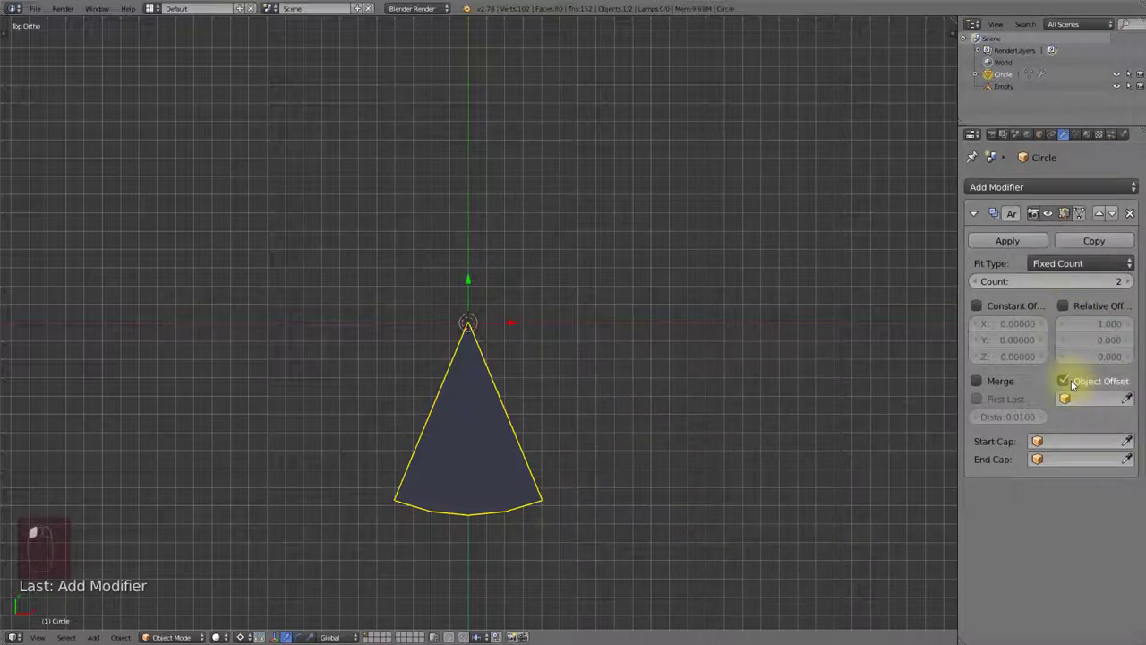
click(1126, 399)
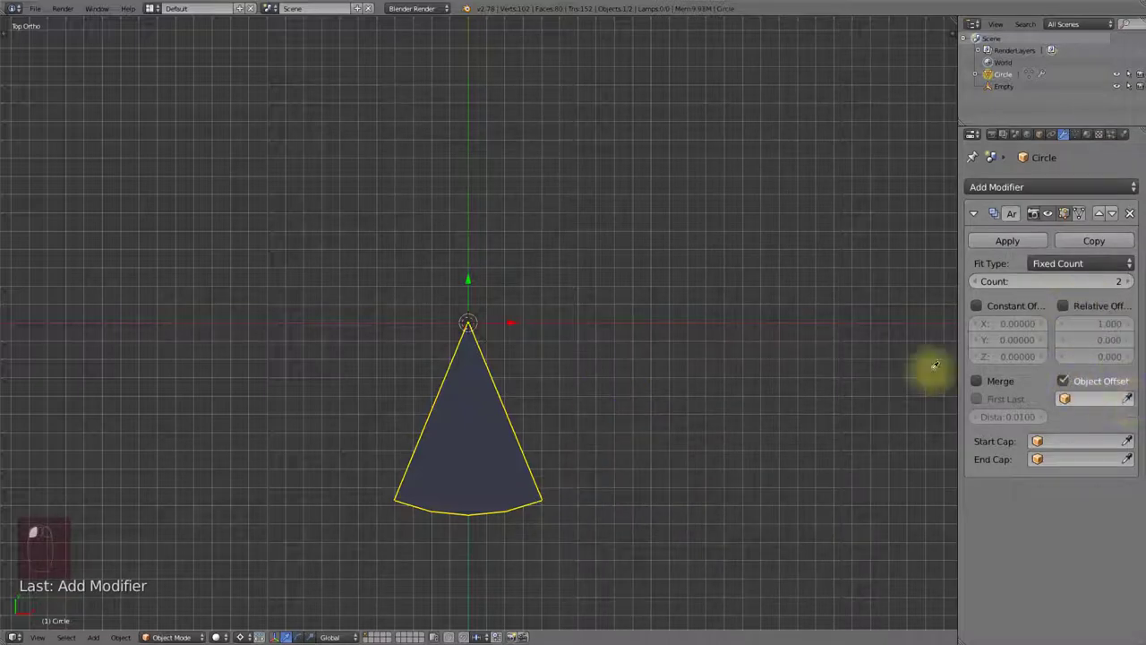
click(569, 304)
key(Tab)
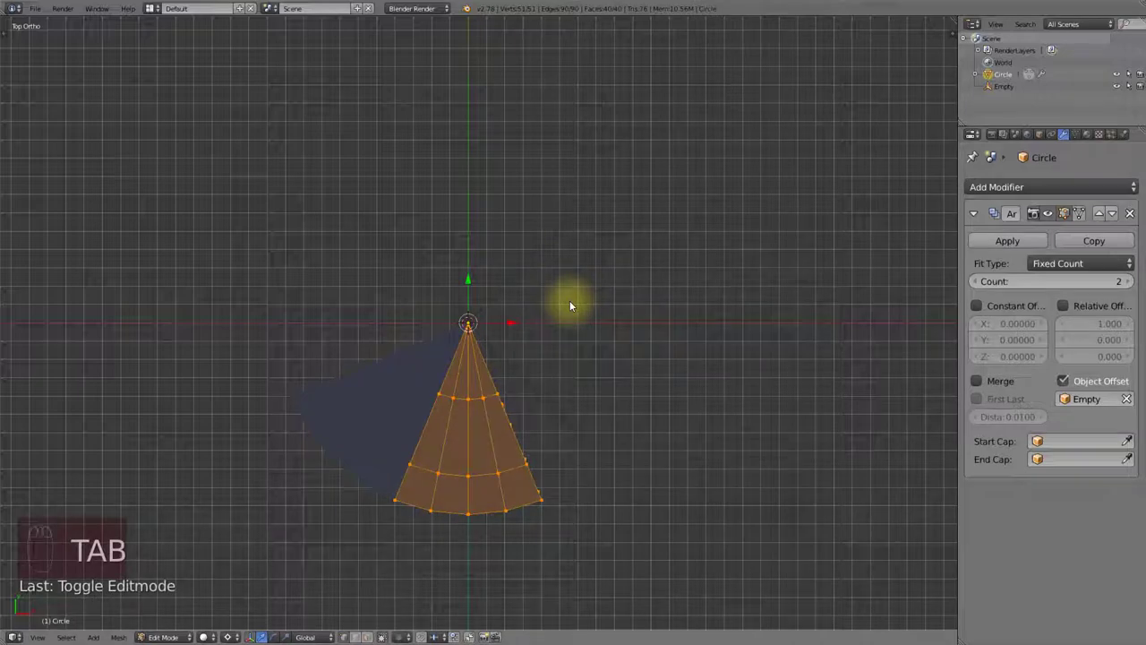
Recalculate the wedge's normals and raise the Array count to 8, closing the round body.
key(ctrl+n)
key(Tab)
click(1122, 282)
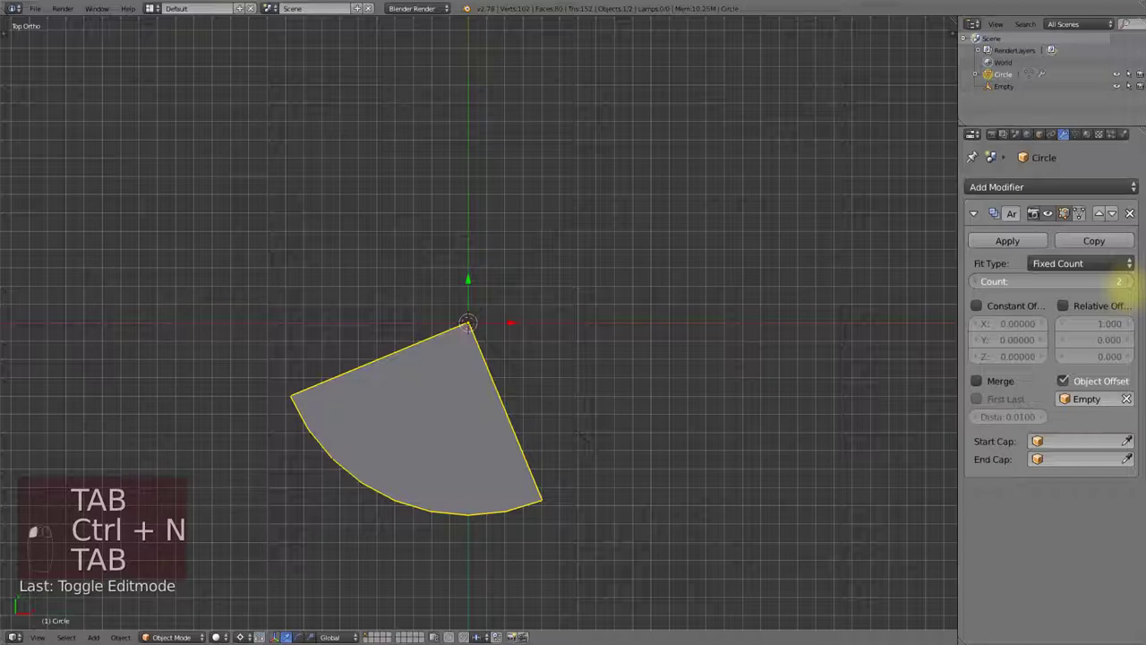
click(1122, 281)
click(1122, 281)
click(1122, 281)
click(1122, 281)
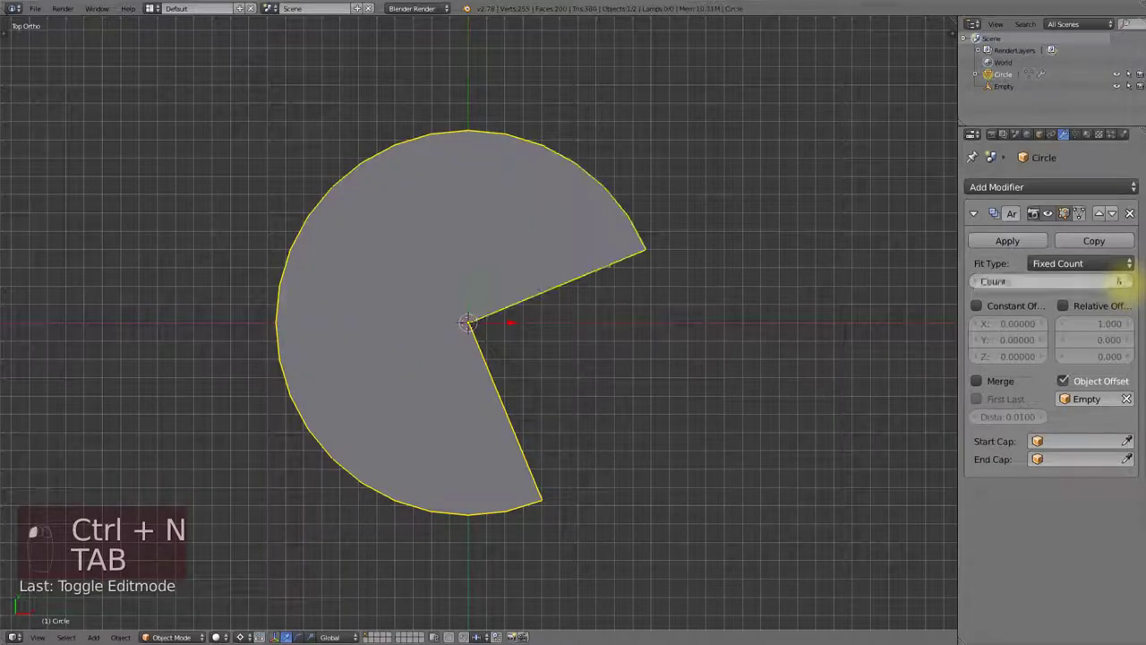
click(1122, 281)
click(1122, 281)
middle_drag(464, 417, 622, 338)
key(KP_1)
Scale the rook's top section narrower, including the rim's lower edge loop.
key(Tab)
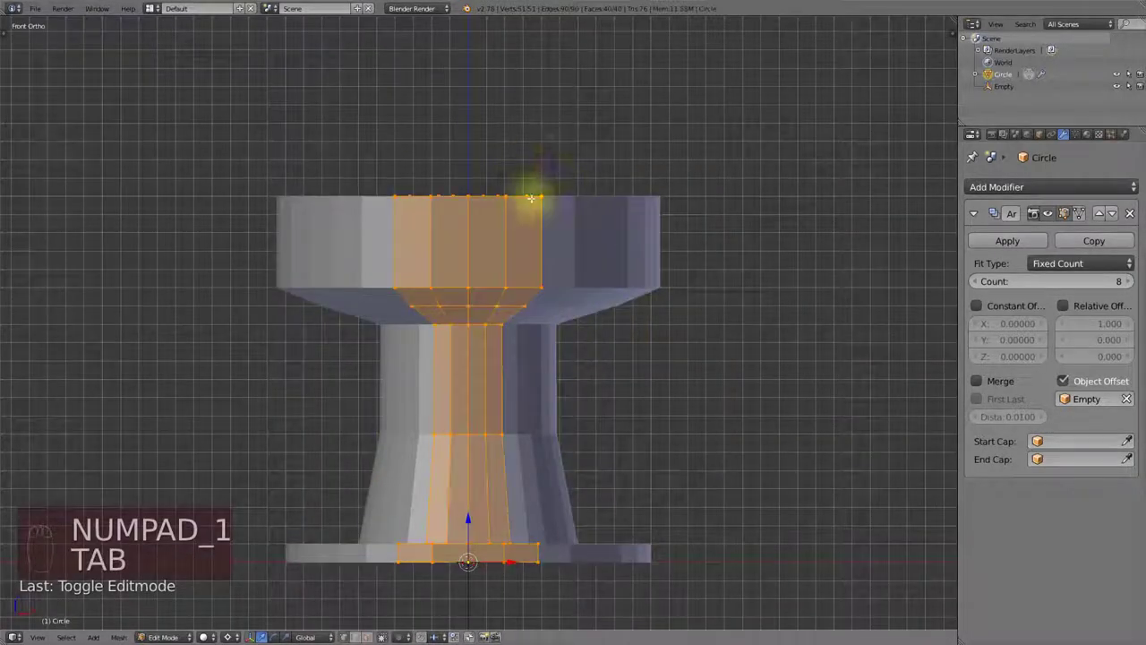
key(s)
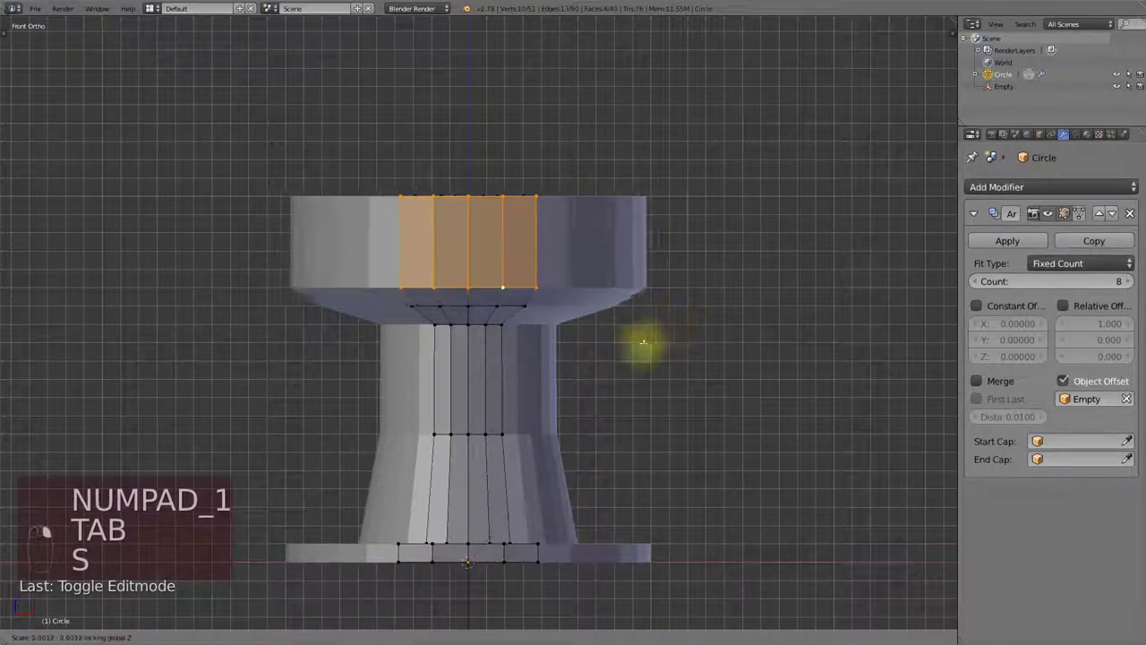
click(588, 353)
alt+shift+right_click(507, 299)
key(s)
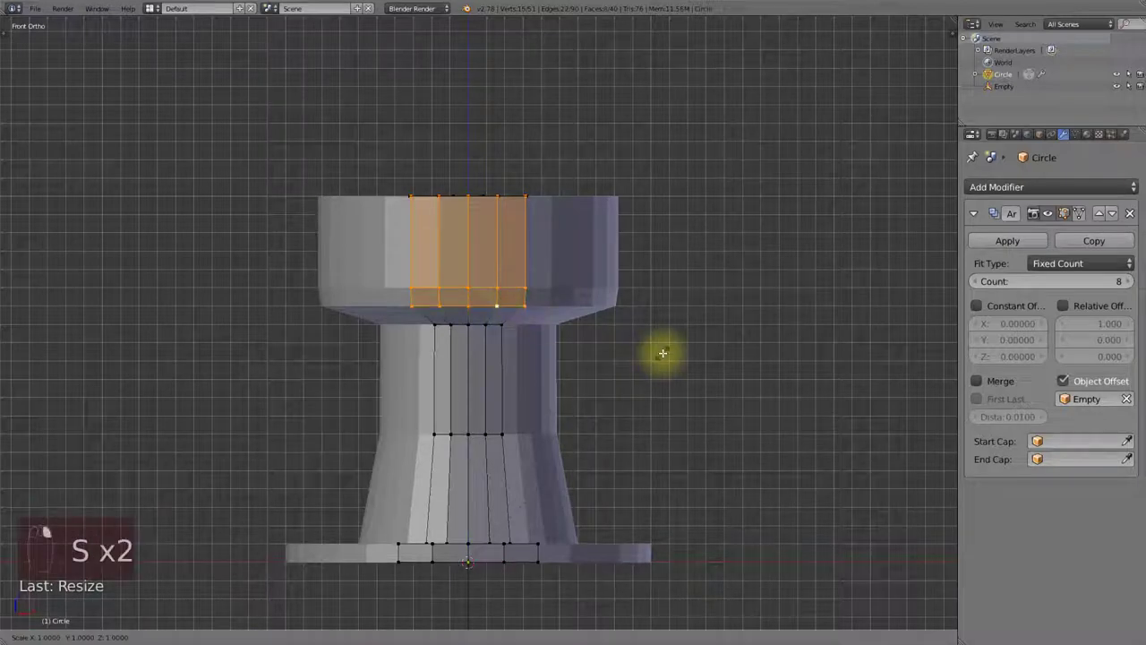
click(616, 392)
Shrink the inner ring on the tower's flat top face.
middle_drag(547, 263, 583, 302)
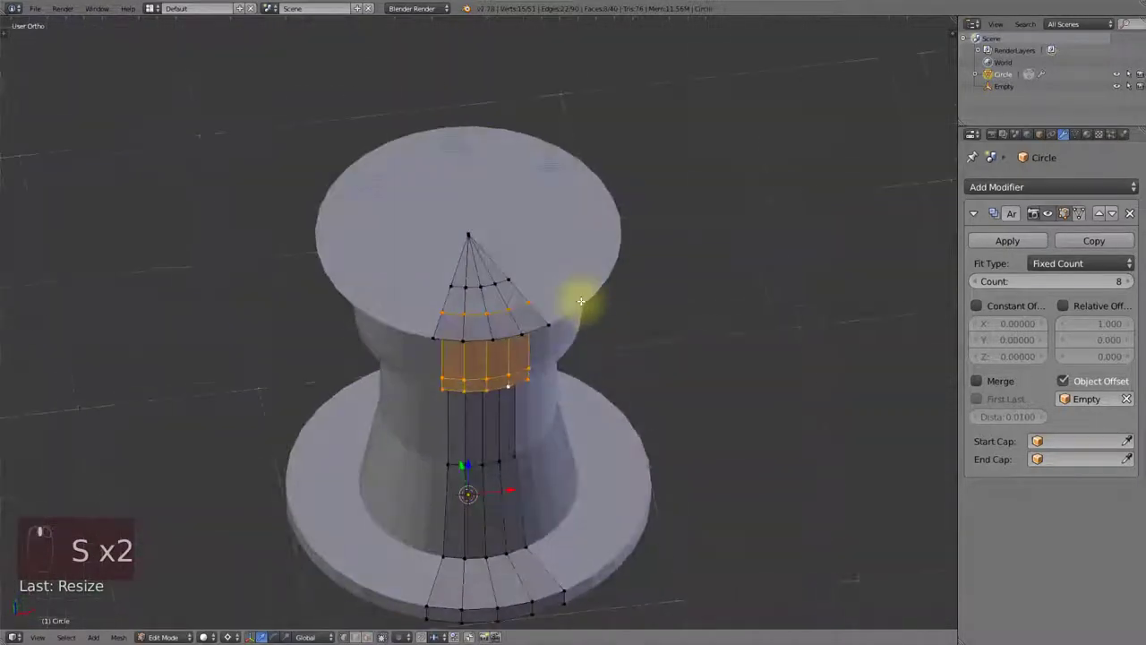
alt+right_click(524, 340)
key(s)
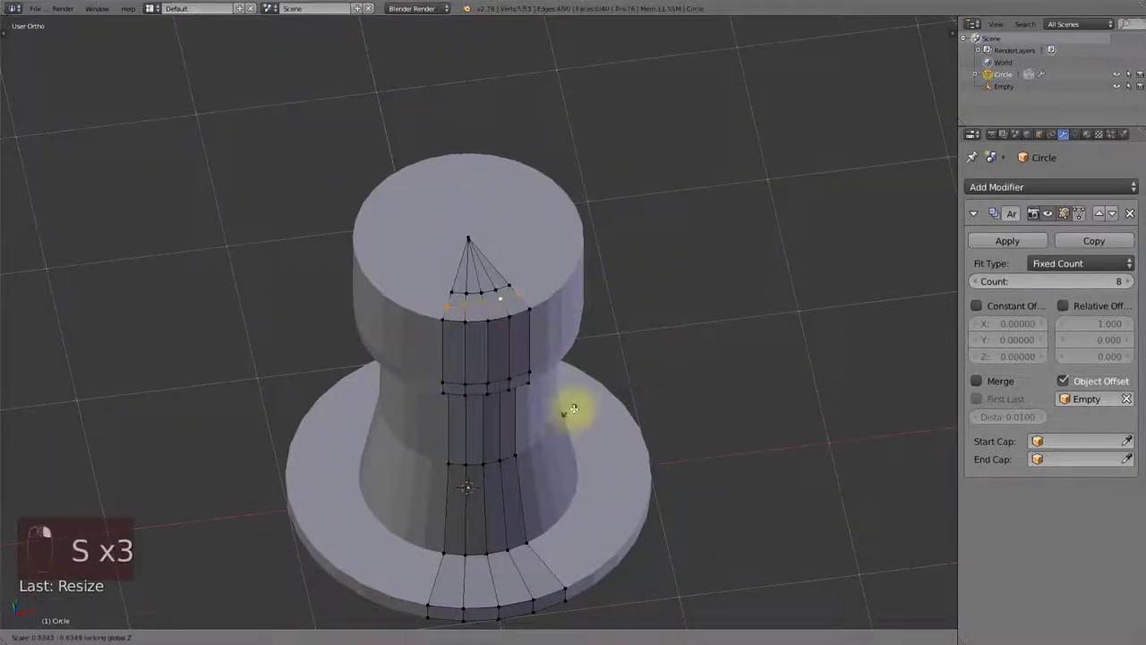
click(676, 352)
key(s)
click(630, 376)
right_click(499, 286)
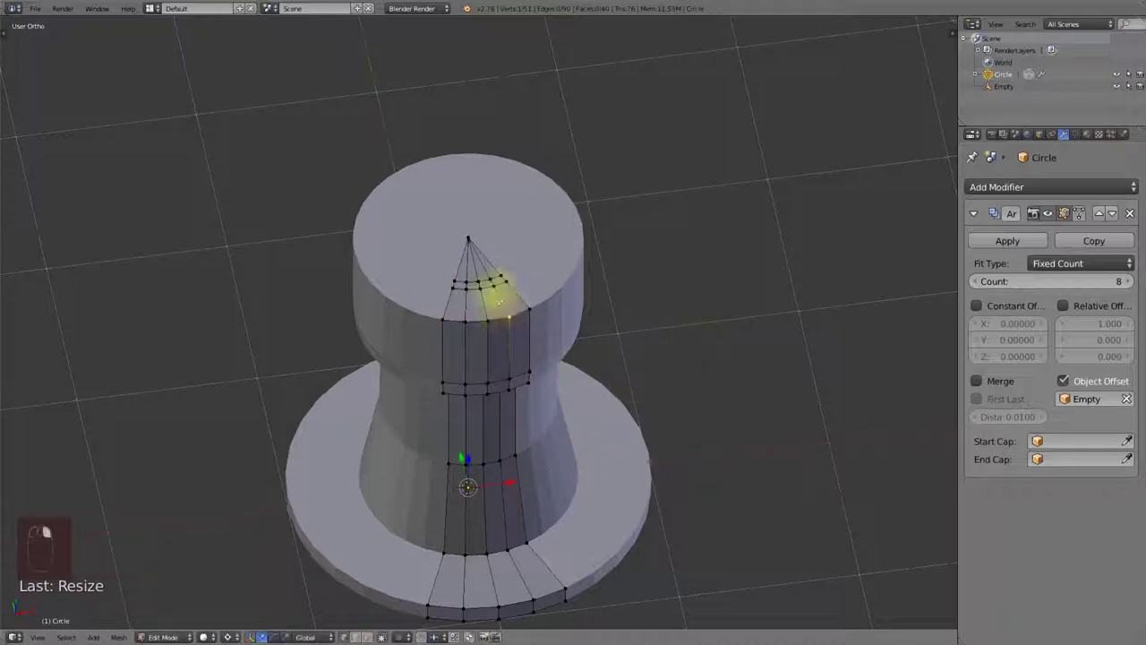
Extrude the top face straight up along Z into battlement blocks.
key(e)
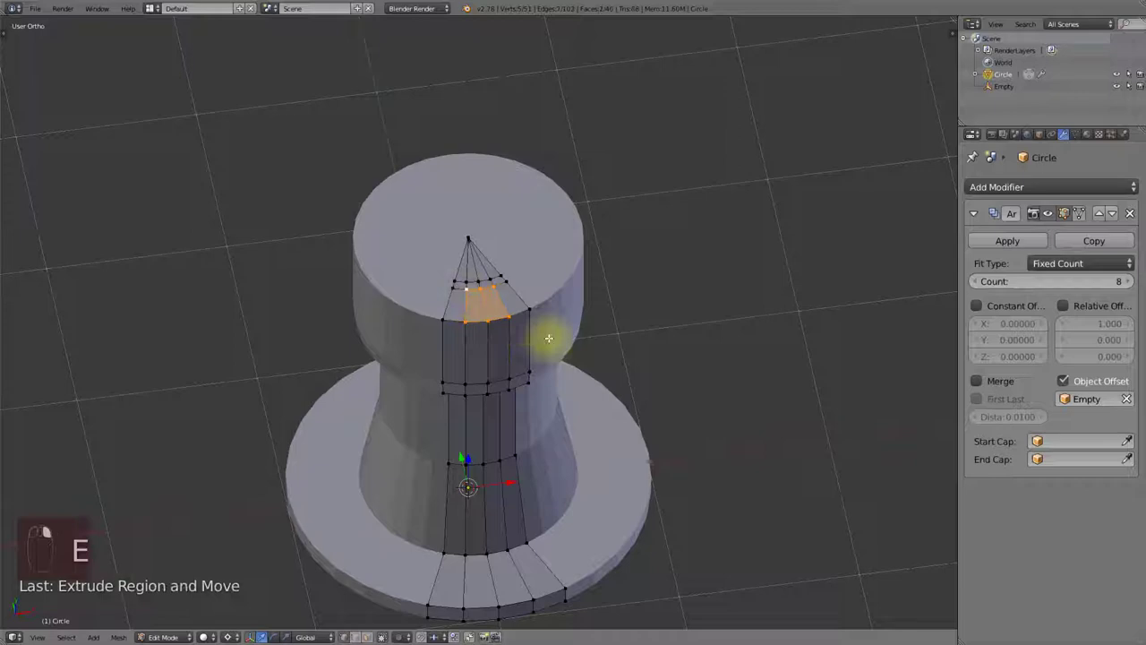
key(g)
key(z)
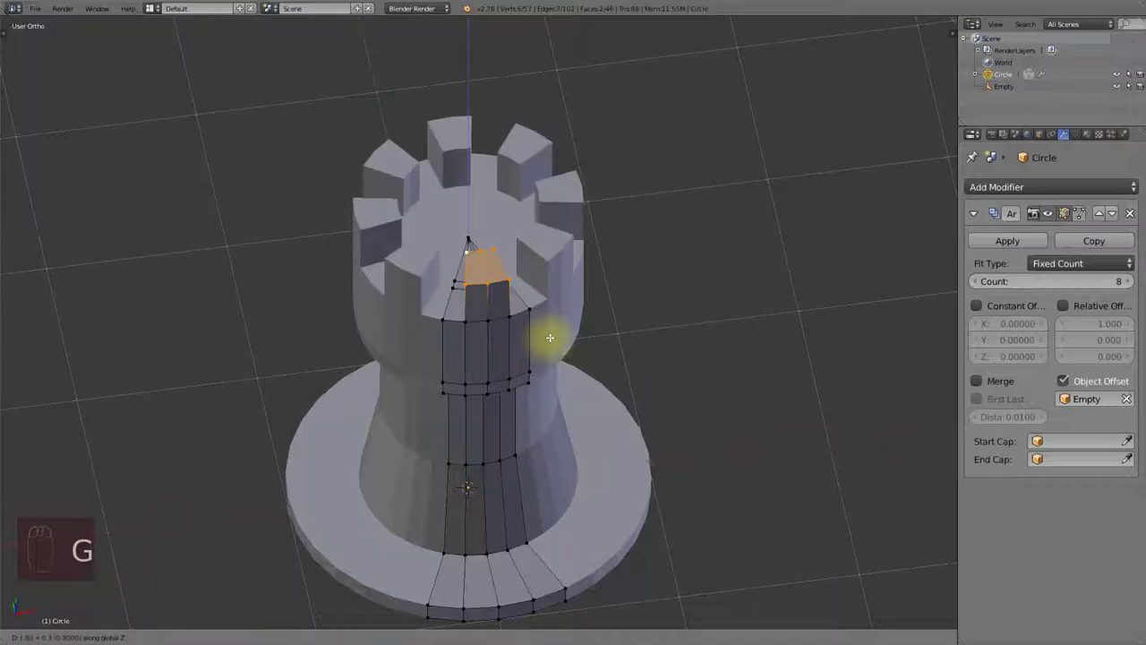
click(549, 337)
middle_drag(568, 327, 461, 264)
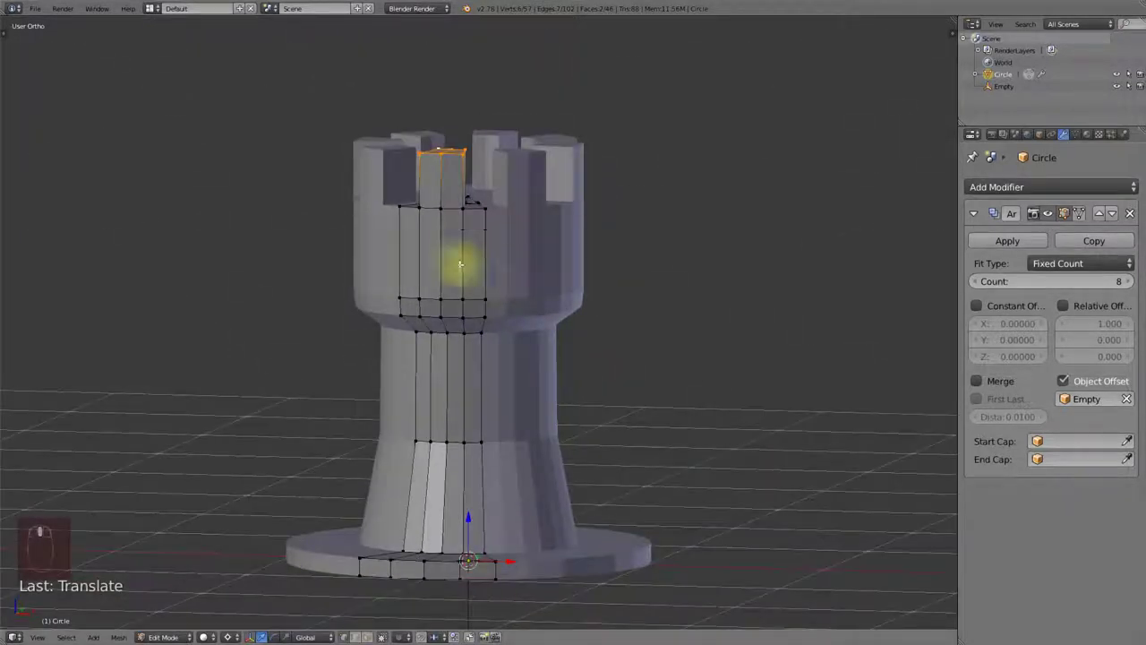
Add two horizontal loop cuts around the tower.
key(ctrl+r)
click(471, 234)
key(ctrl+r)
click(474, 260)
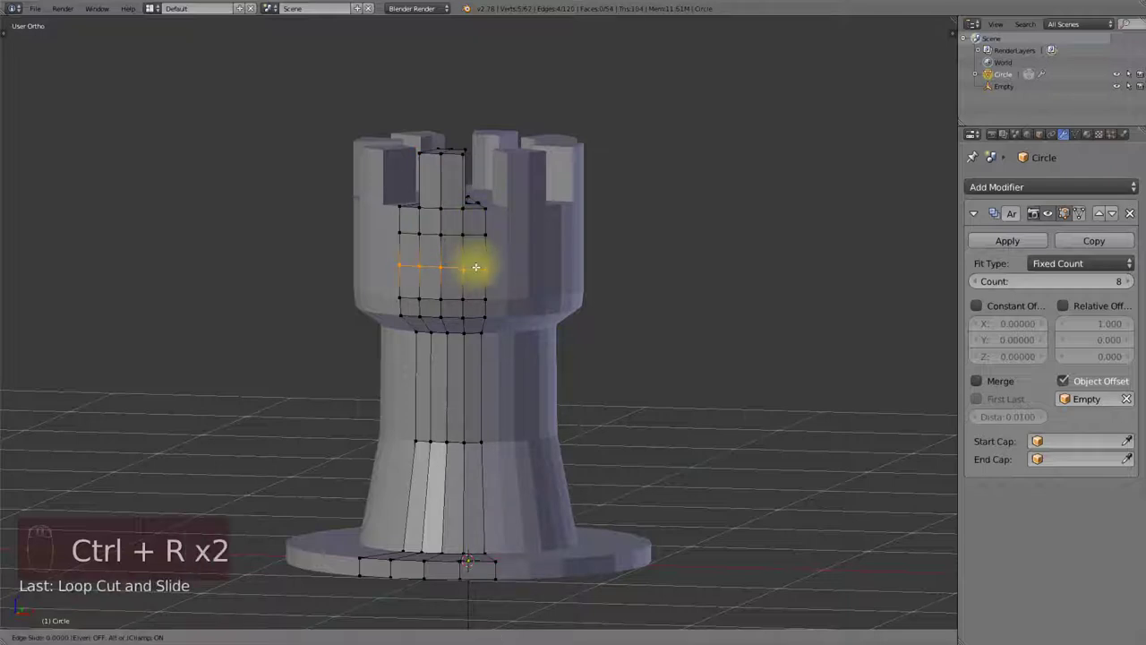
click(474, 271)
Extrude two selected faces and scale them inward into square window insets, then return to Object Mode.
right_click(448, 244)
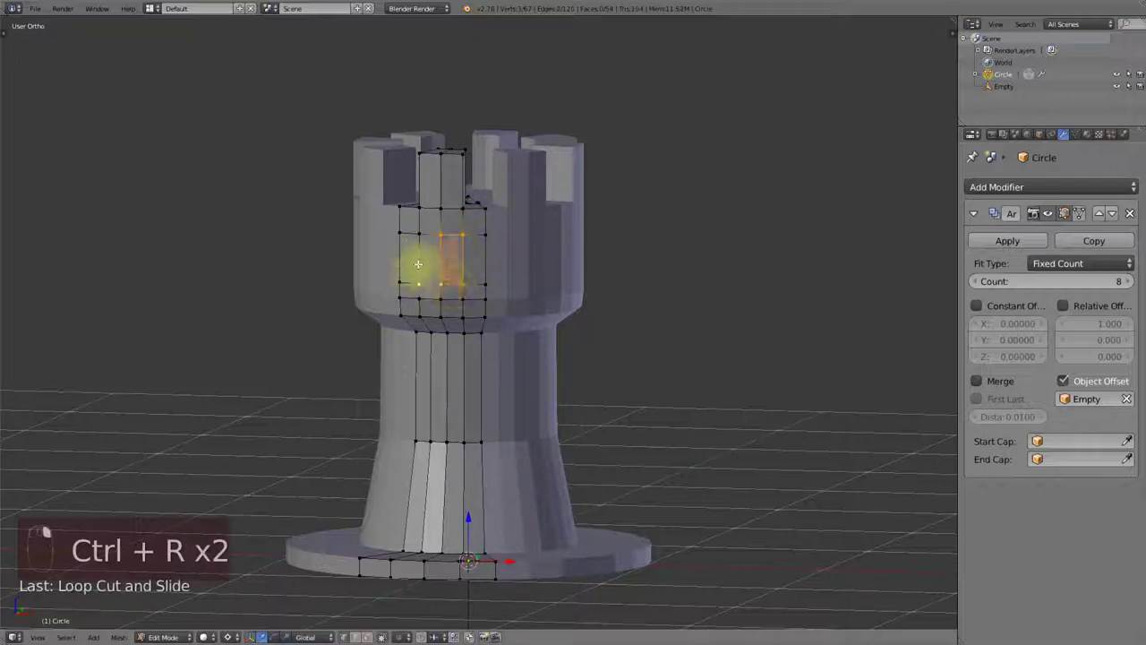
shift+right_click(418, 264)
key(e)
key(s)
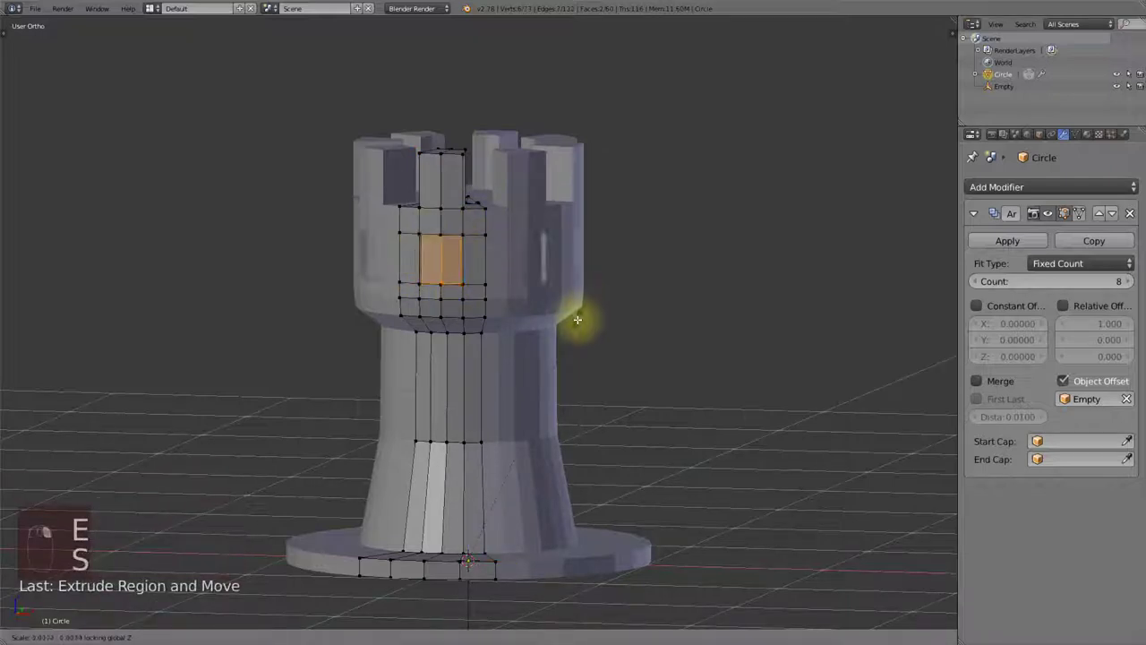
click(574, 330)
key(Tab)
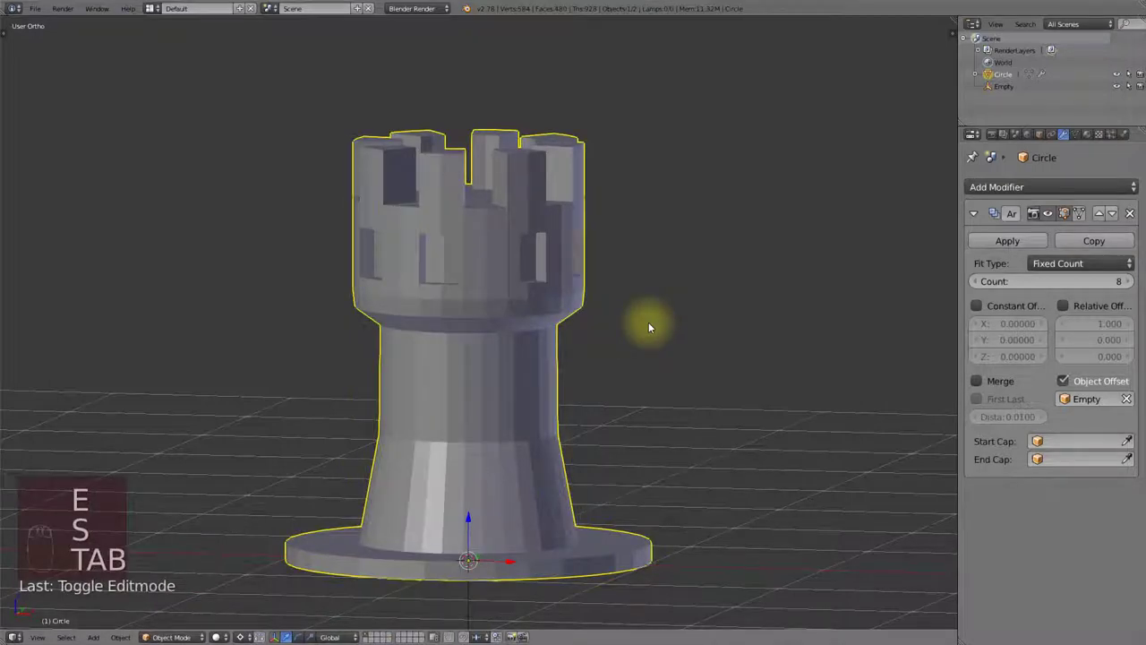
Snap the 3D cursor to the selected rook so it sits at the base centre.
key(shift+s)
click(766, 82)
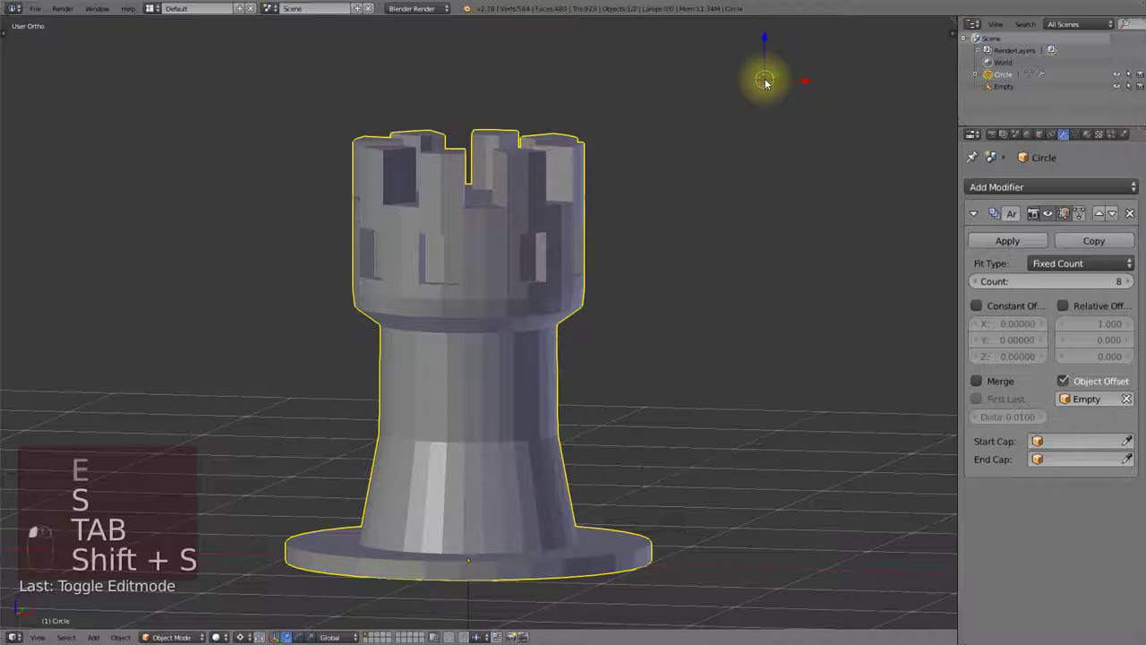
key(shift+s)
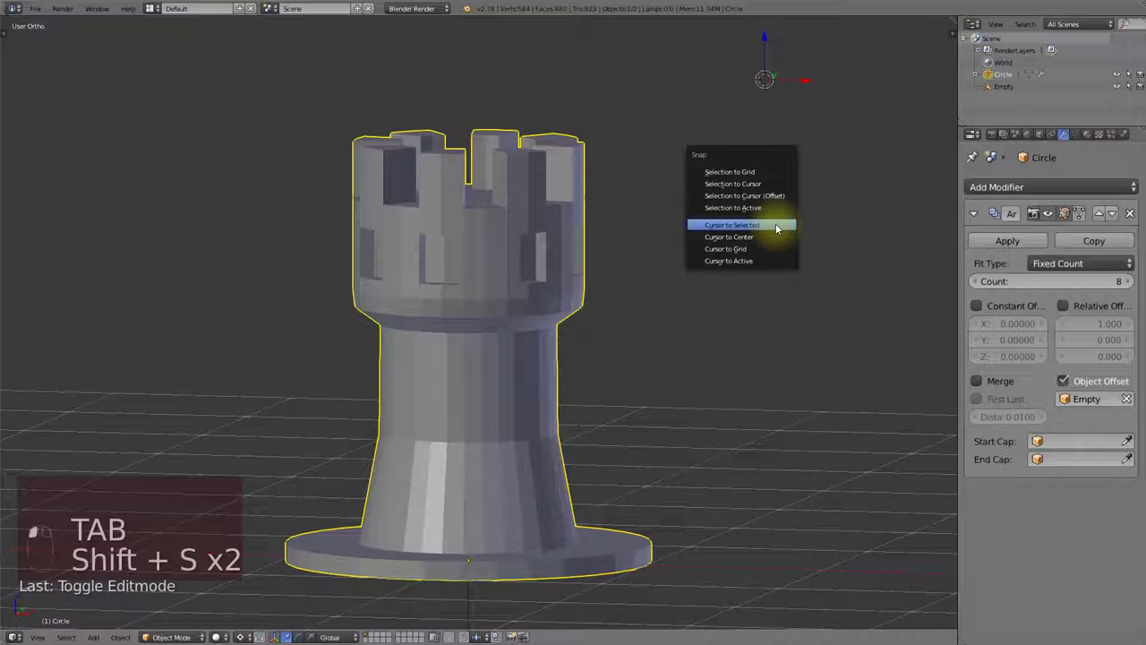
click(776, 228)
mouse_move(773, 225)
middle_down()
mouse_move(604, 325)
mouse_move(579, 450)
mouse_move(698, 319)
mouse_move(654, 314)
middle_up()
Shade the rook smooth and add a Subdivision Surface modifier.
key(t)
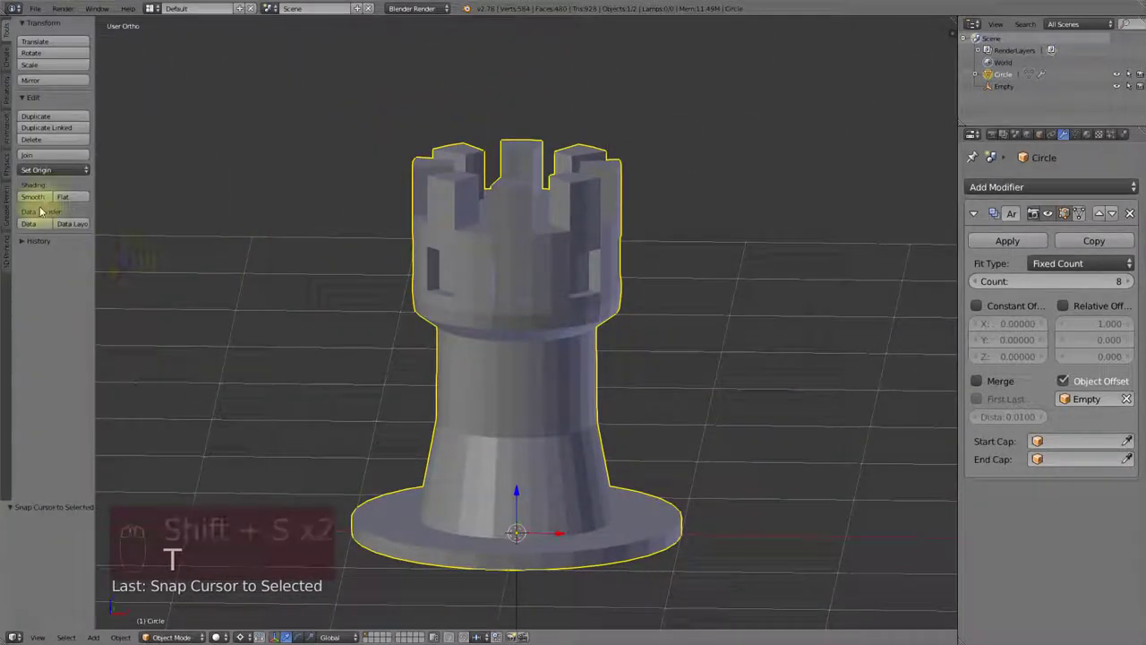
click(32, 196)
click(1038, 186)
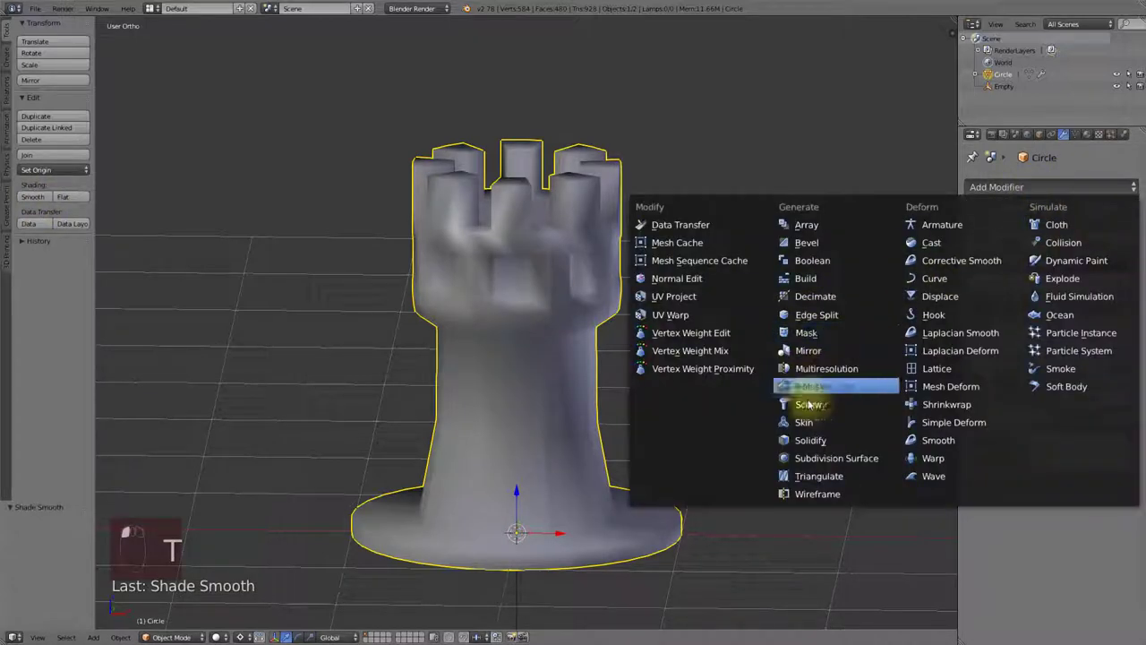
click(816, 458)
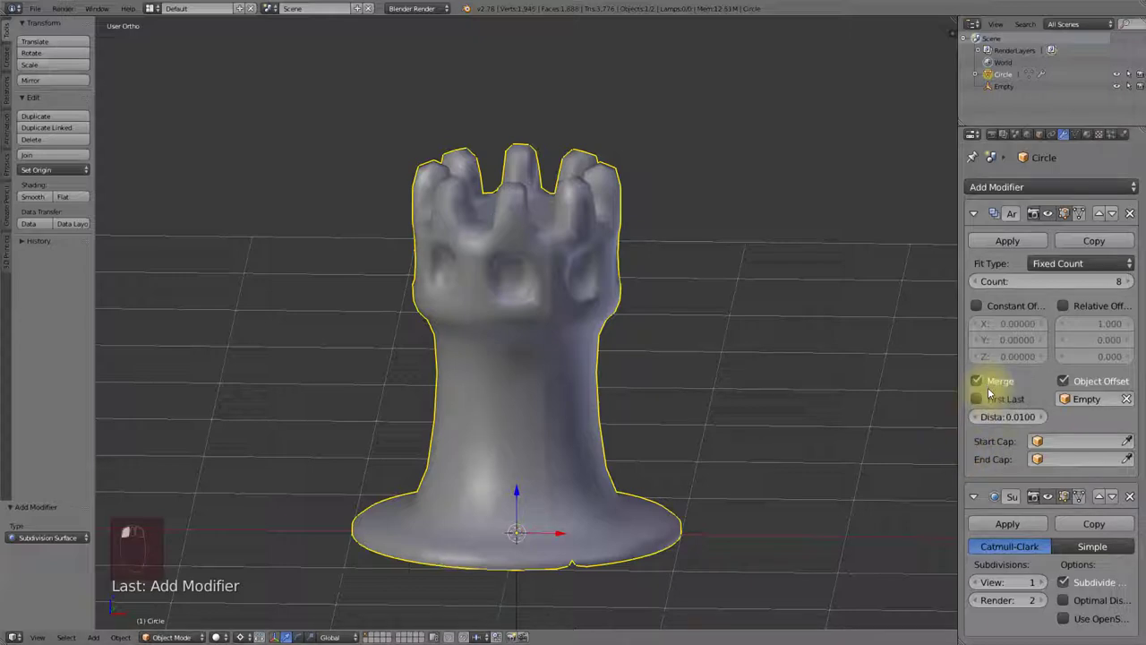
Turn on First Last merging in the Array modifier and set viewport subdivisions to 2.
click(987, 400)
click(973, 214)
click(1039, 331)
scroll(517, 395, down, 2)
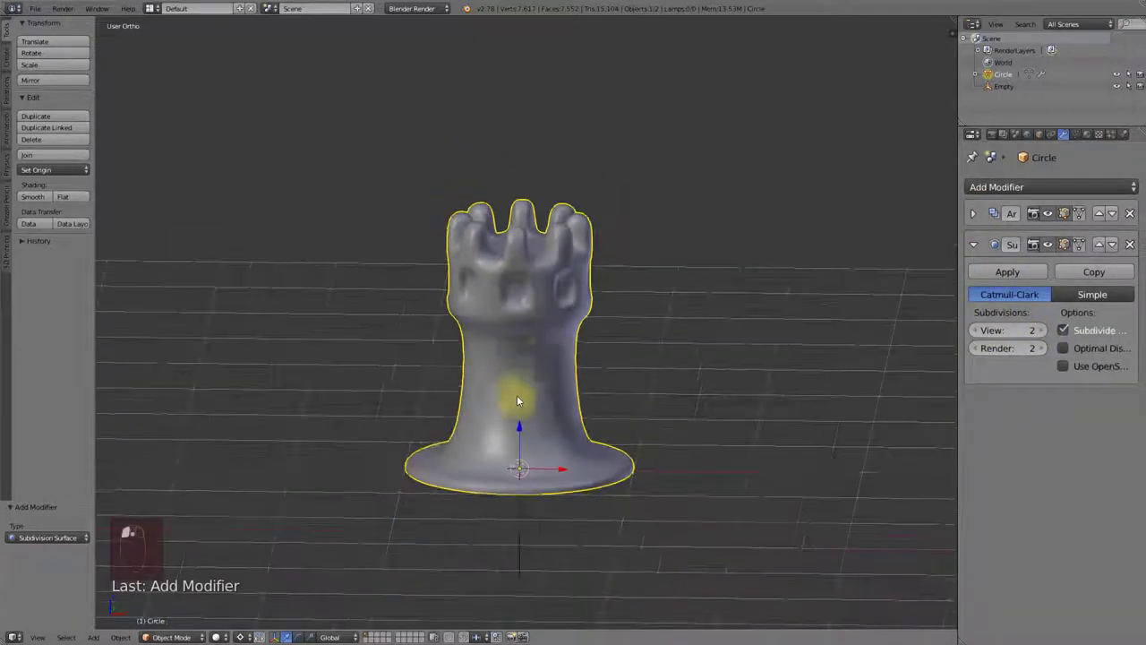
Give the edge loop under the parapet and the base edge loops a full crease of 1.
key(Tab)
scroll(588, 346, up, 2)
middle_drag(559, 312, 583, 299)
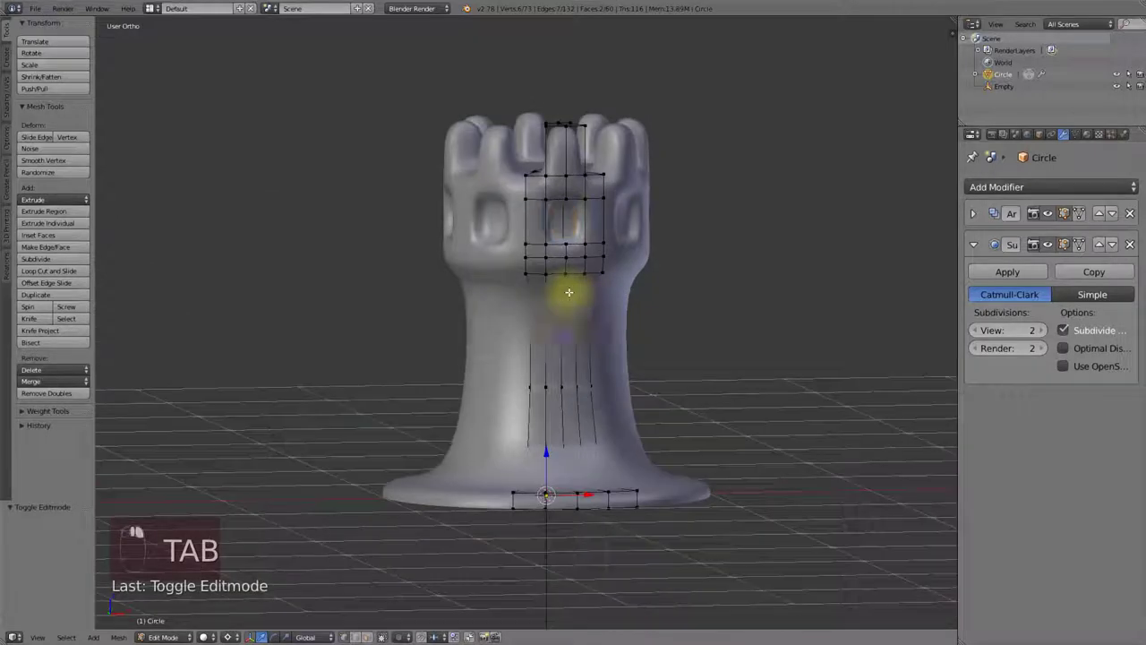
key(shift+e)
click(608, 319)
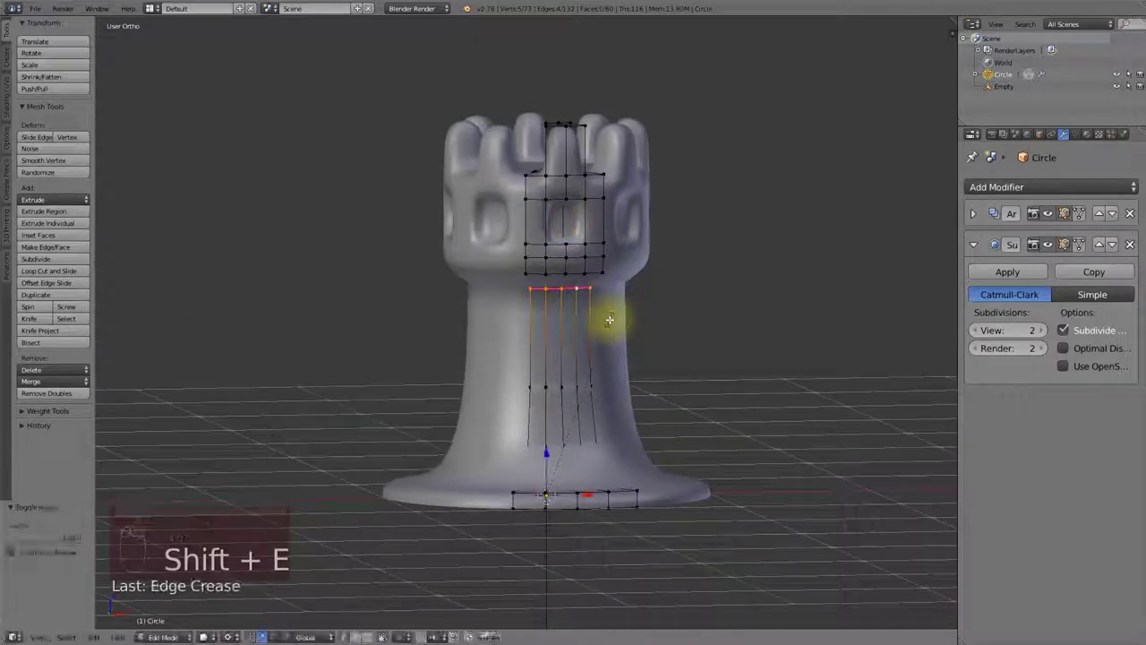
key(shift+e)
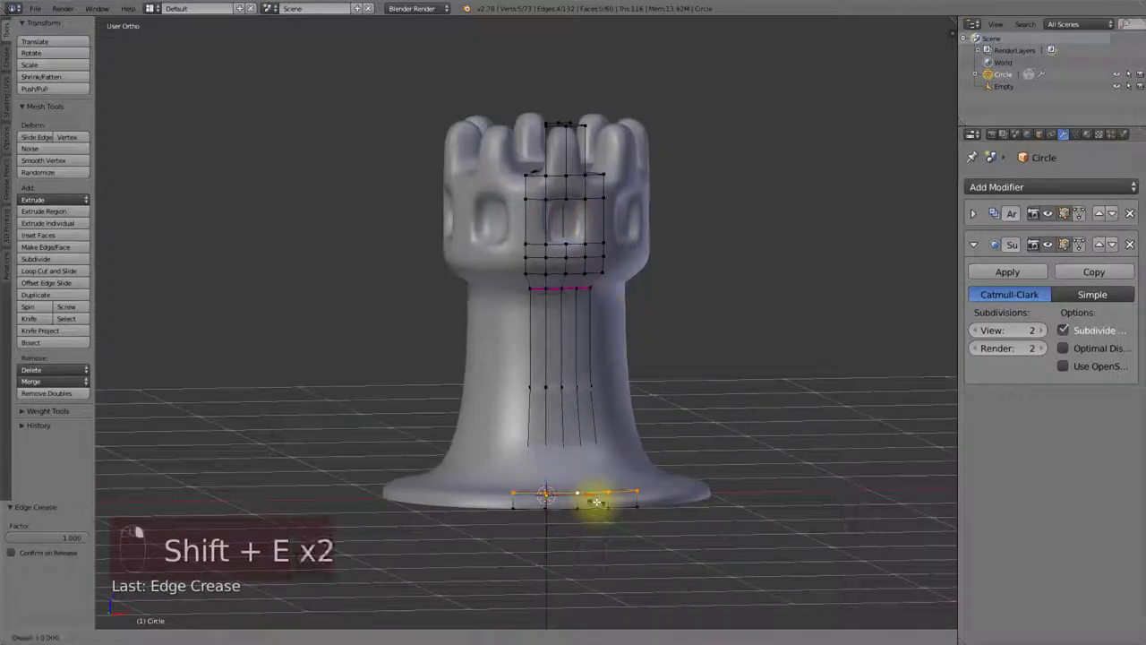
click(594, 502)
key(shift+e)
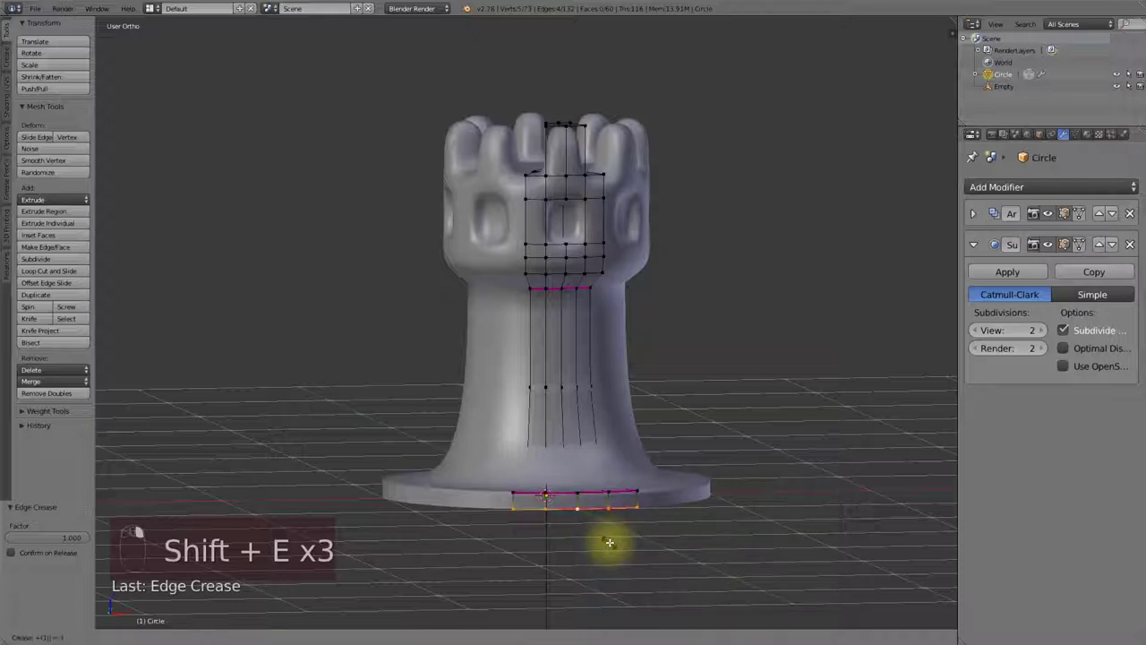
click(609, 542)
key(z)
middle_drag(576, 468, 583, 484)
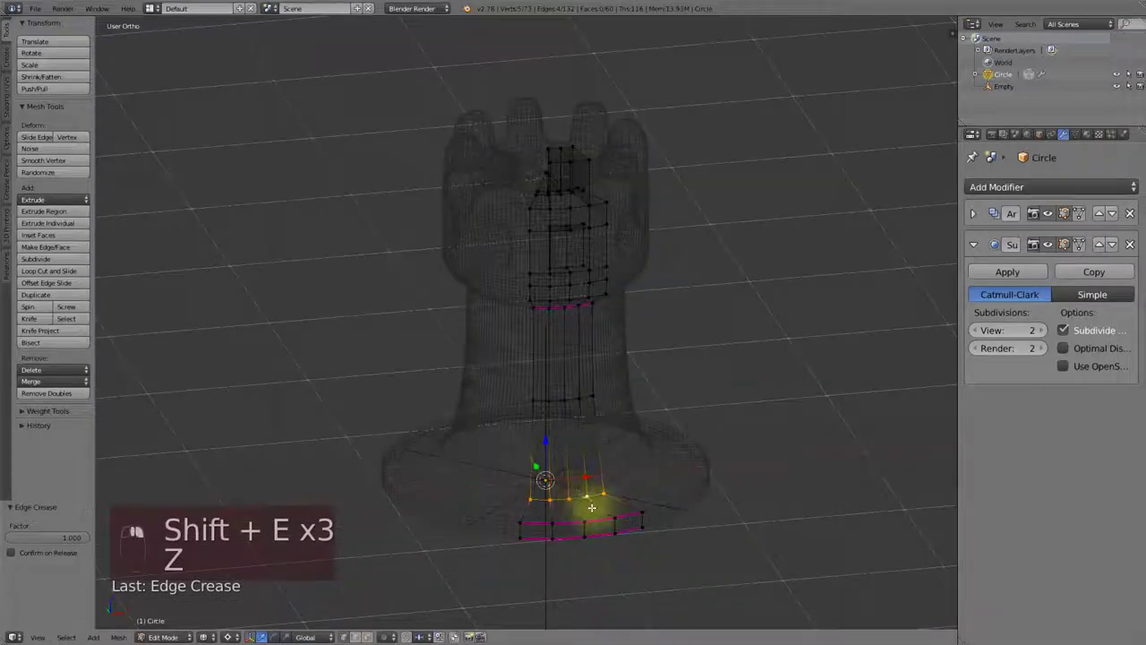
key(shift+e)
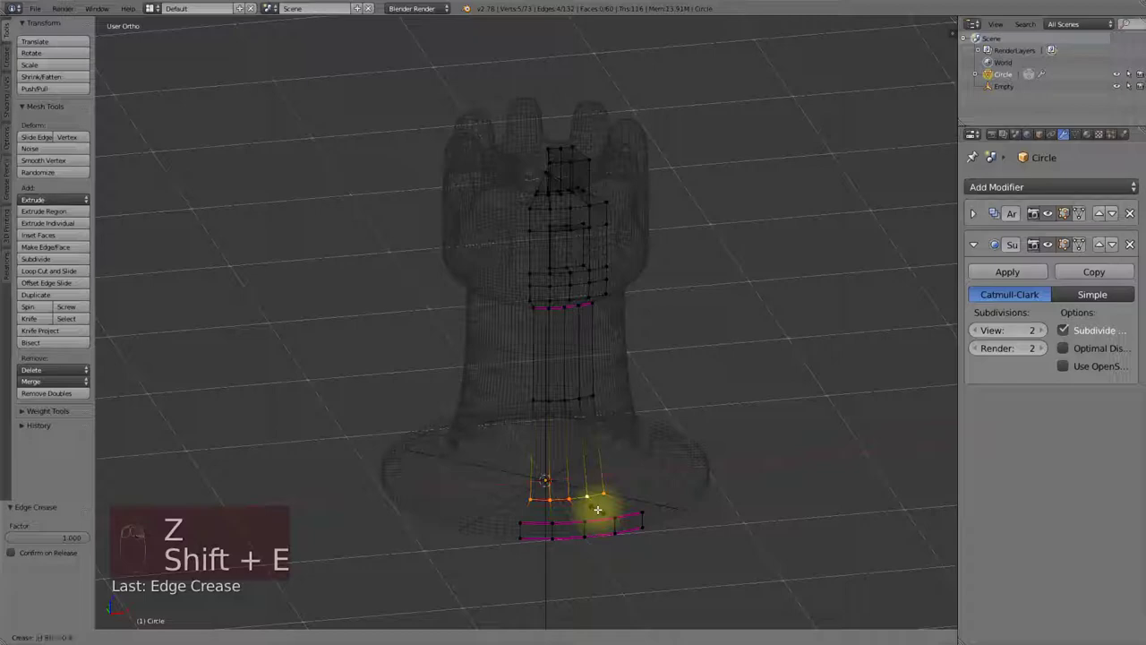
click(597, 510)
Scale the upper stem faces down to 0.874 to slim the column.
key(Tab)
key(z)
middle_drag(635, 453, 606, 442)
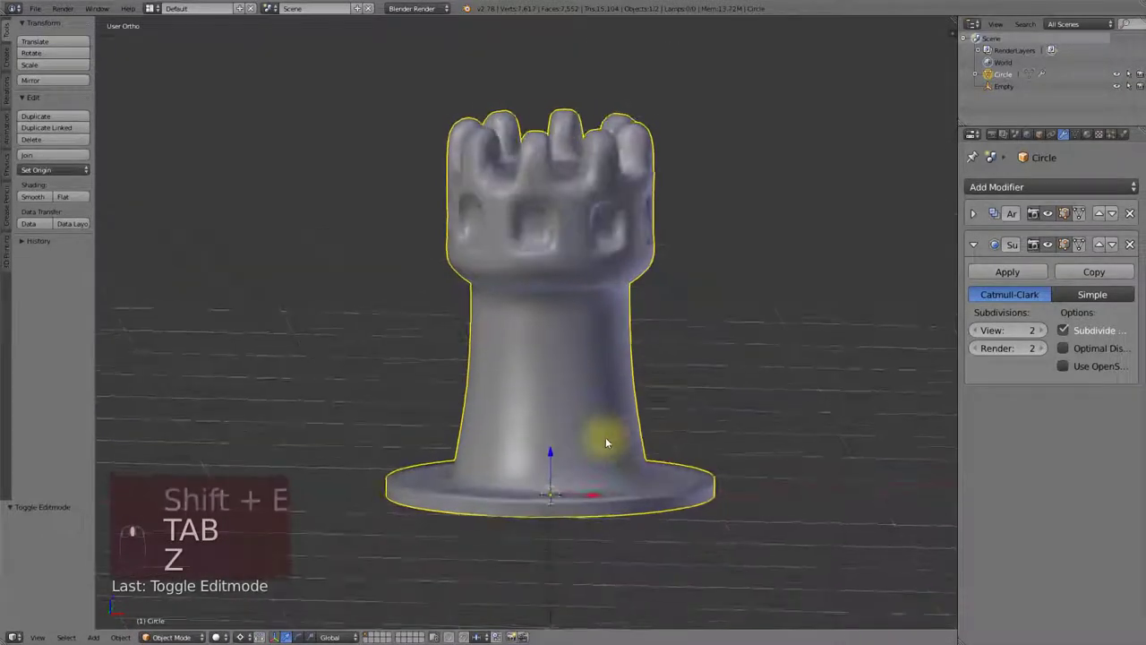
key(Tab)
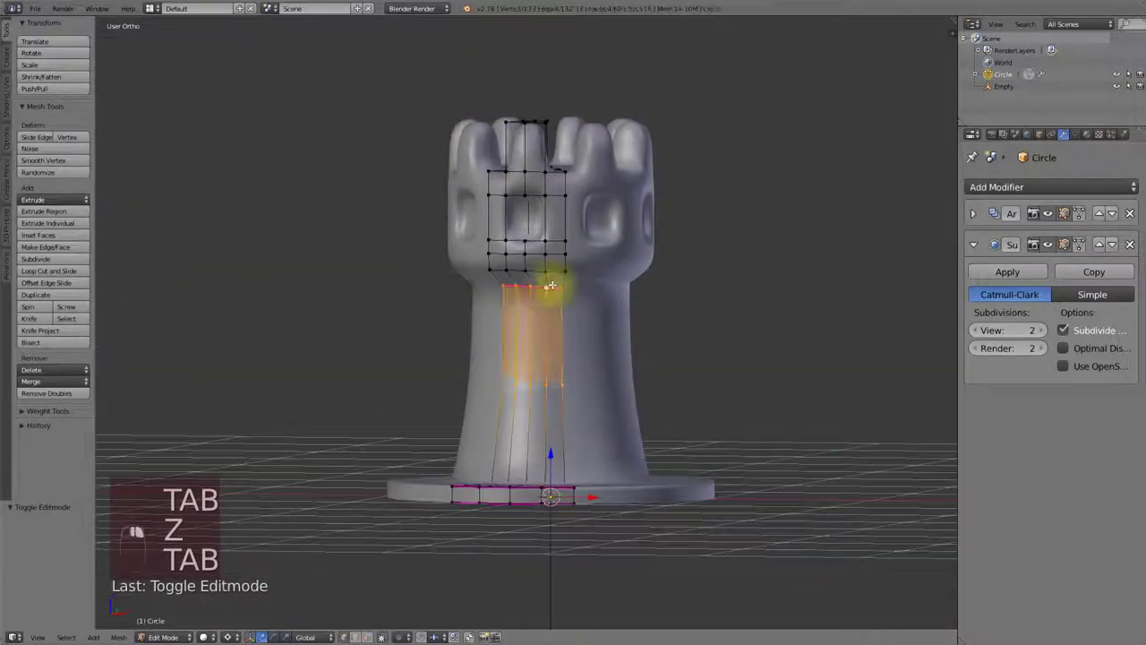
key(s)
click(644, 380)
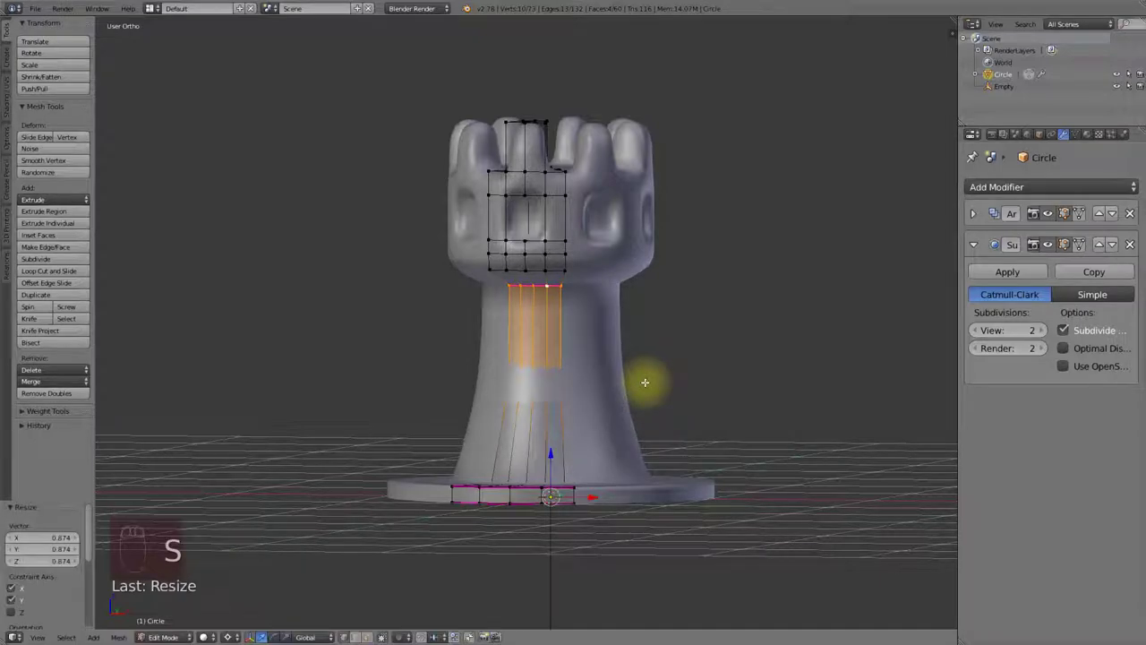
key(Tab)
middle_drag(670, 389, 622, 427)
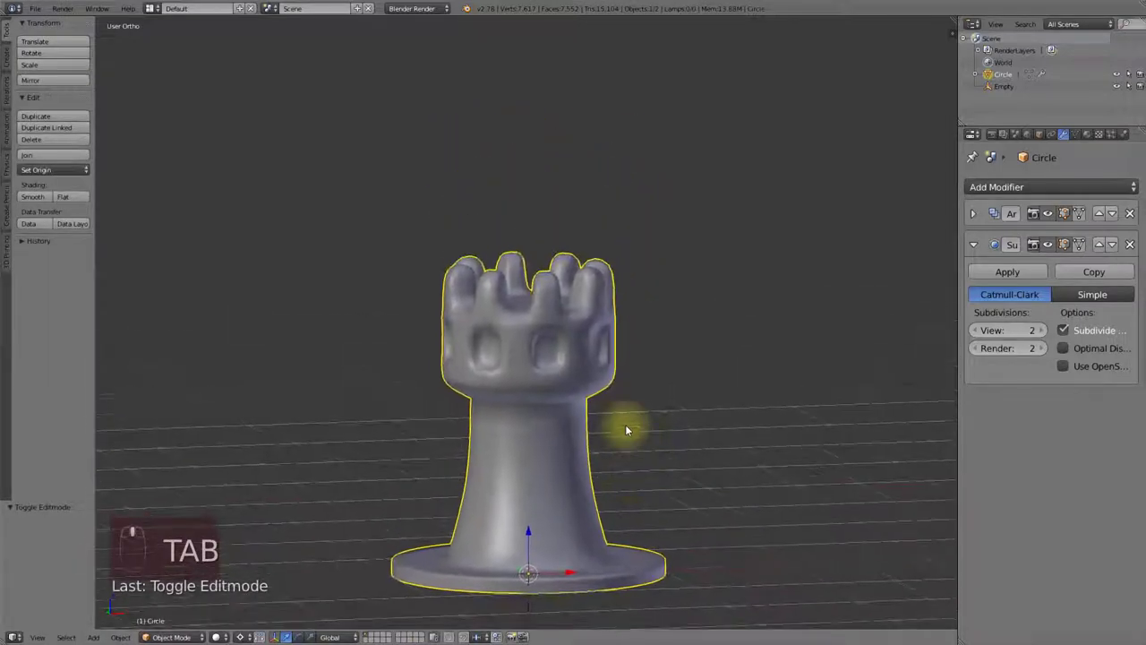
key(Tab)
scroll(618, 376, up, 4)
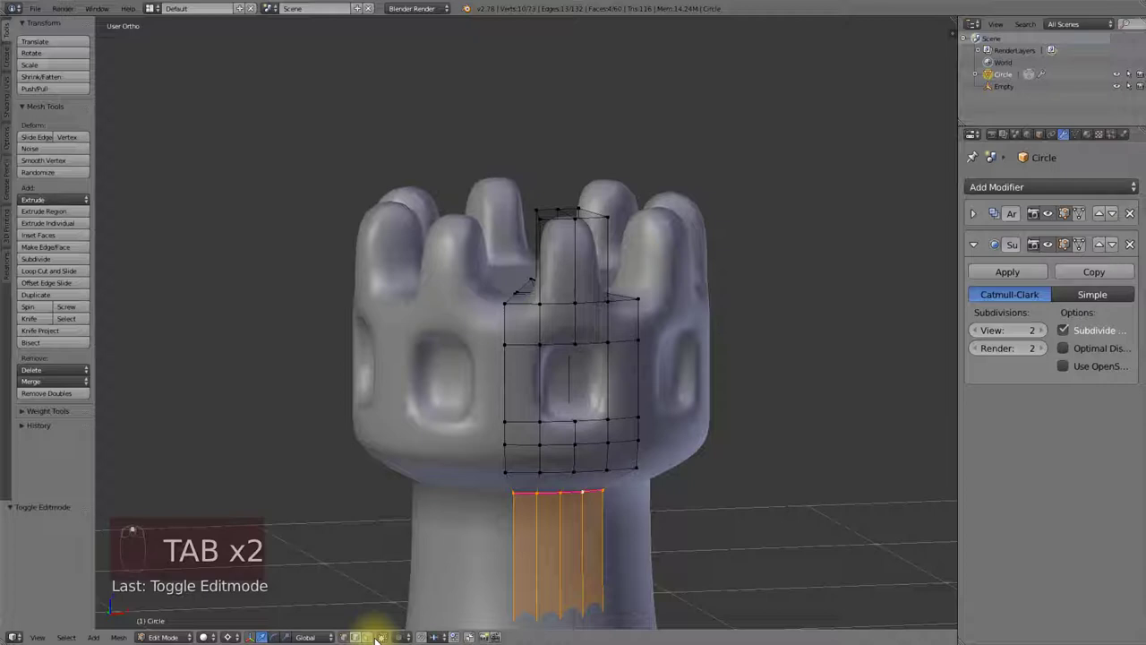
Select a merlon's top face, grow the selection and fully crease its edges for boxy battlements.
middle_drag(615, 269, 576, 258)
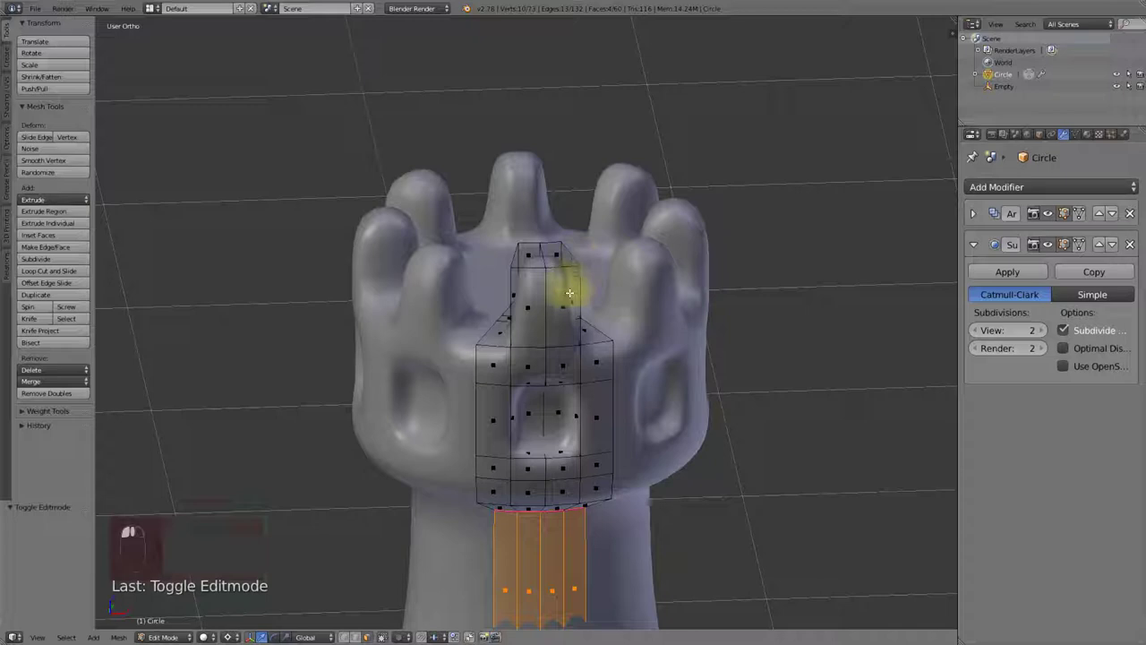
right_click(537, 257)
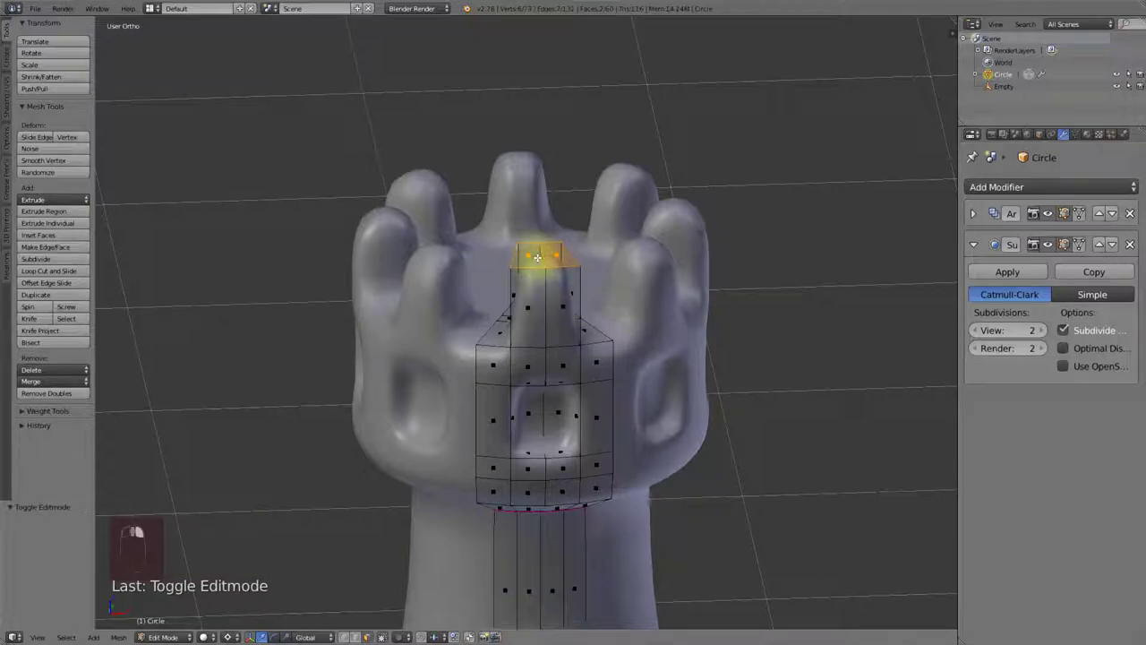
key(ctrl+KP_Add)
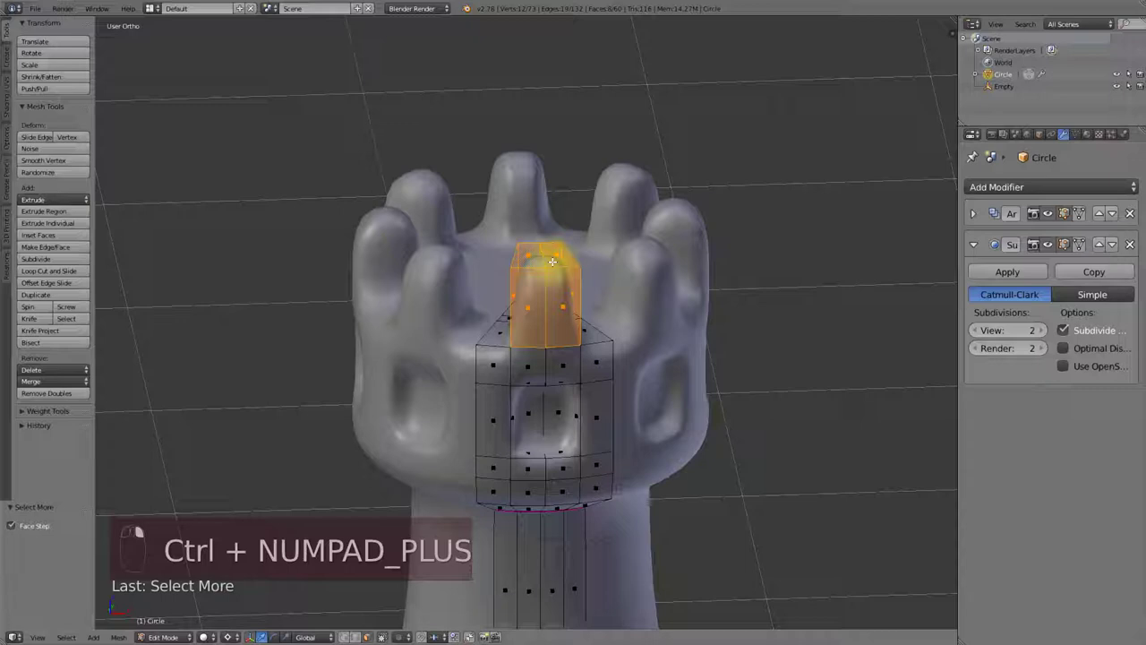
key(shift+e)
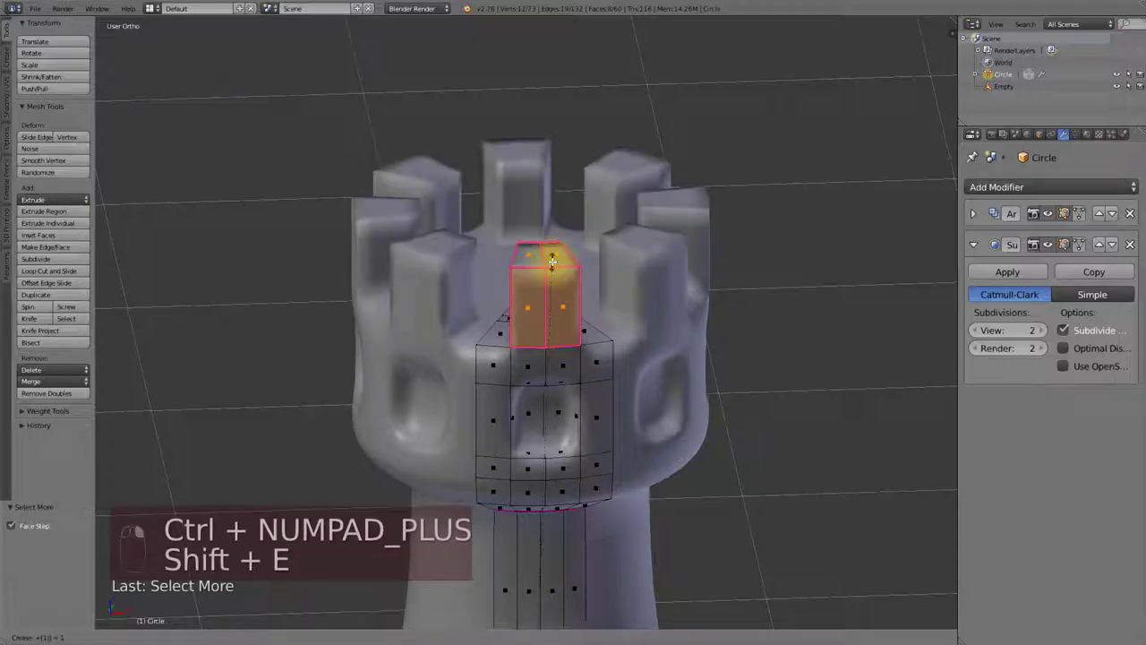
click(553, 260)
key(Tab)
middle_drag(553, 260, 473, 587)
key(Tab)
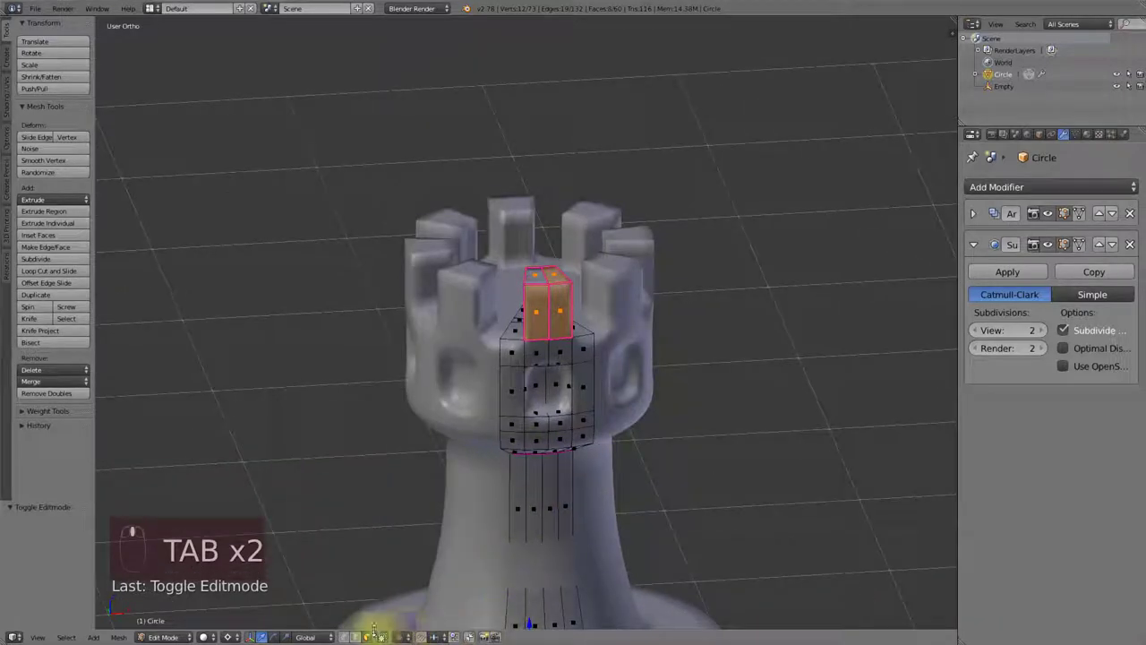
scroll(498, 341, up, 3)
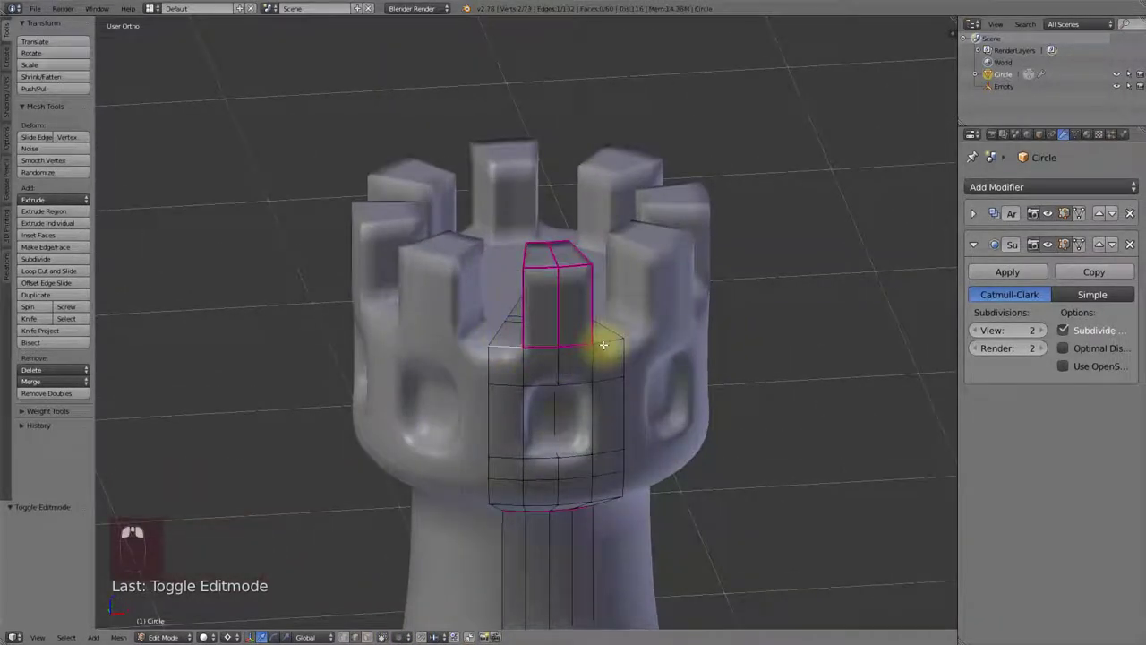
Undo the last change and reapply a full crease to the selected edges.
key(ctrl+z)
key(shift+e)
click(627, 453)
key(z)
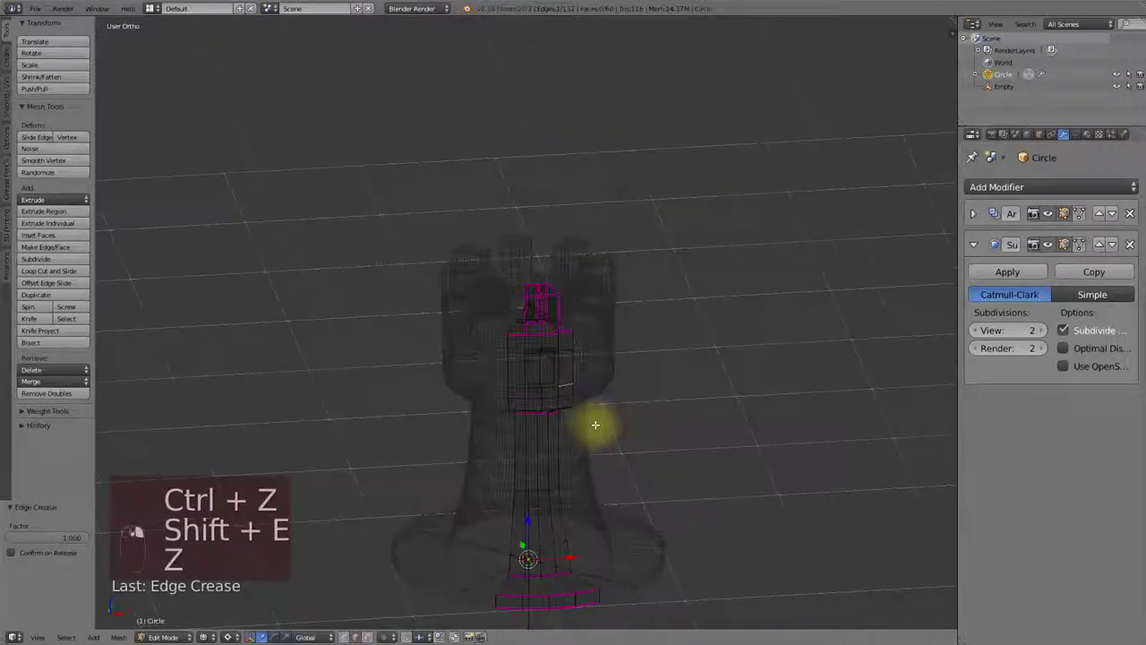
key(z)
middle_drag(624, 420, 732, 409)
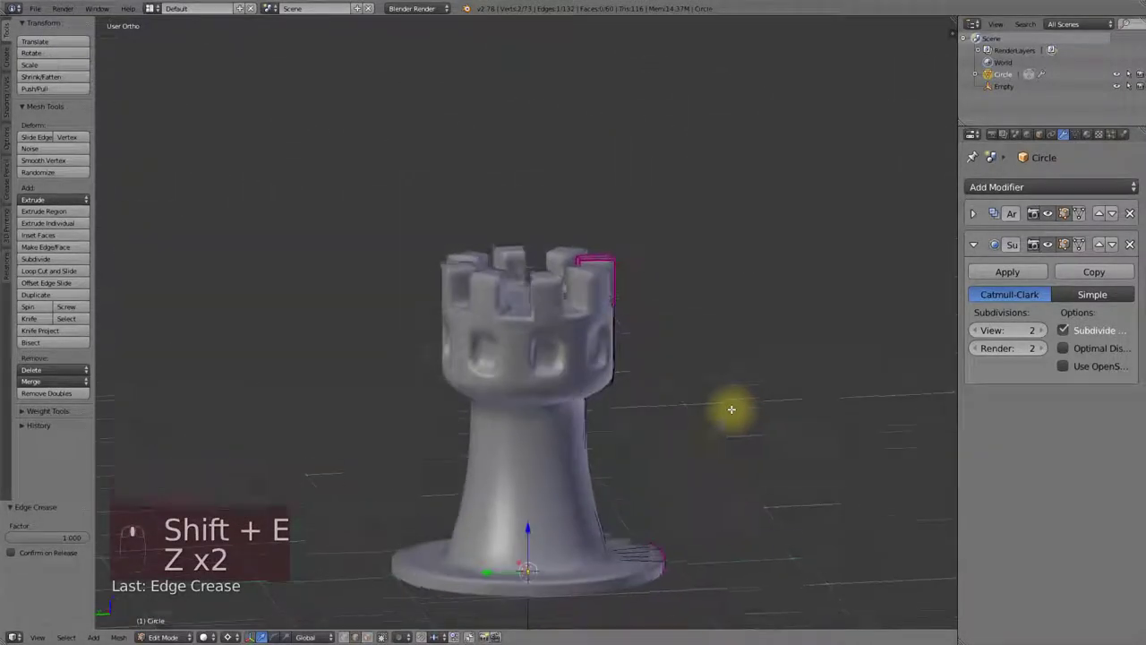
scroll(666, 407, up, 3)
middle_drag(660, 404, 583, 425)
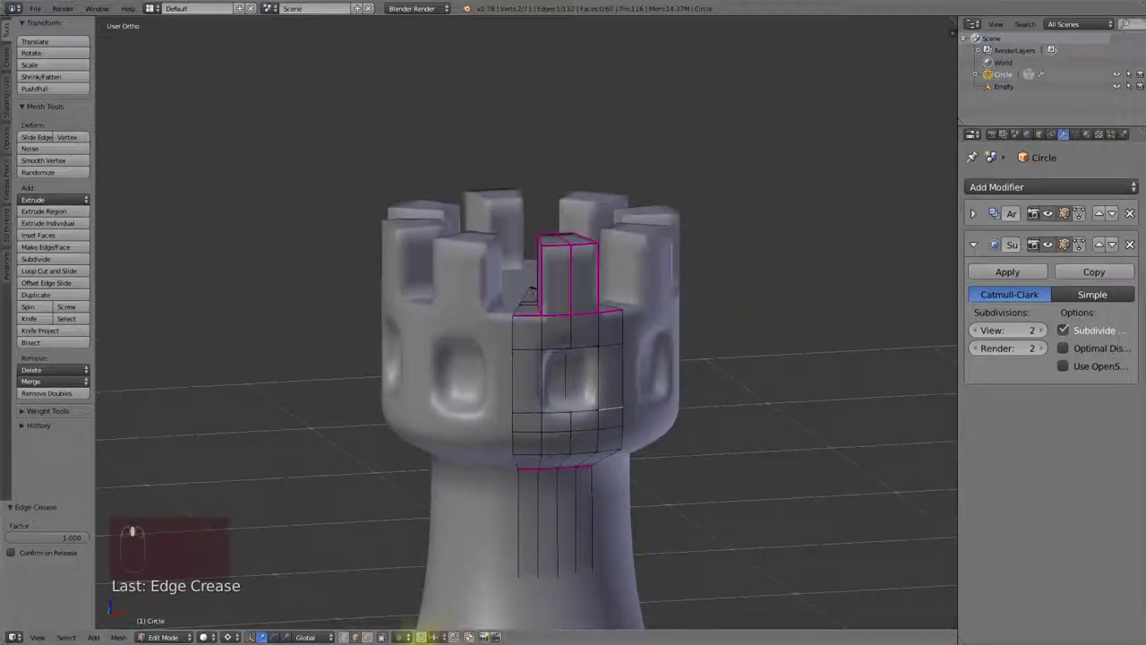
Select a window's centre vertex, grow it to its ring and fully crease the window edges.
click(356, 636)
click(538, 386)
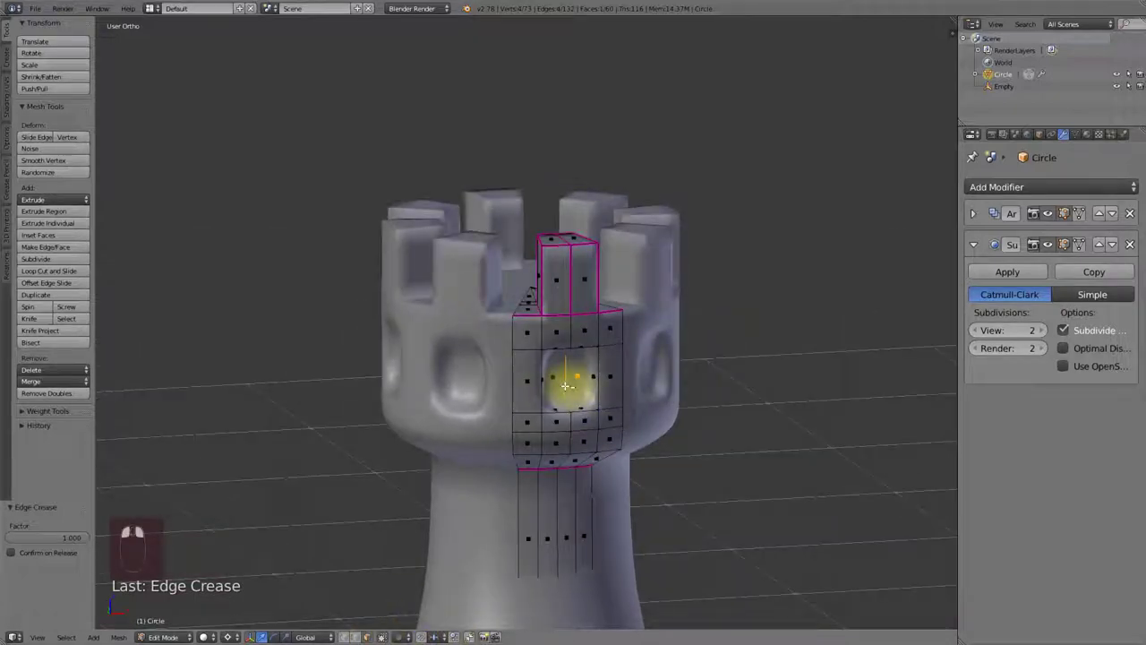
key(ctrl+KP_Add)
key(shift+e)
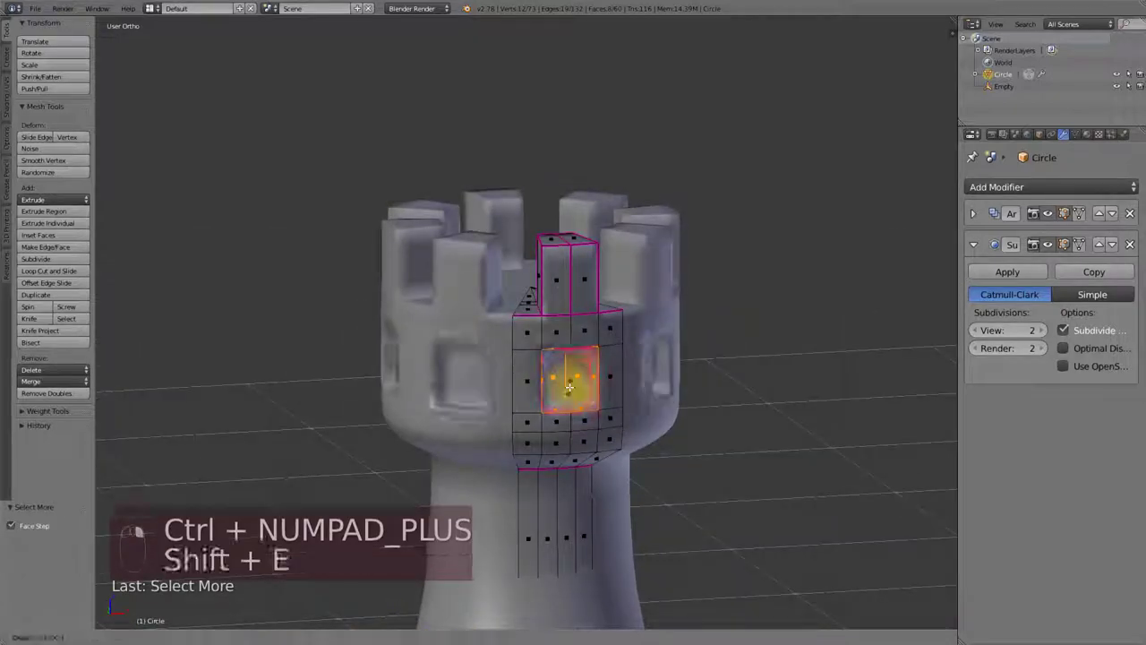
click(576, 376)
key(Tab)
scroll(606, 378, up, 2)
key(Tab)
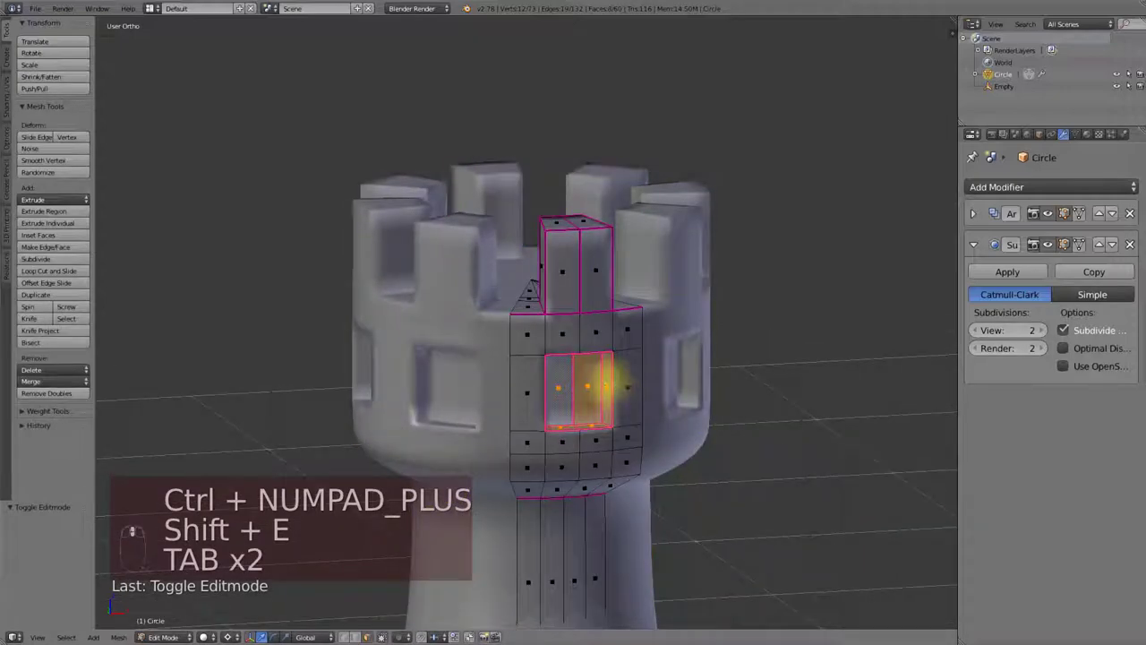
key(Tab)
scroll(540, 384, down, 2)
scroll(582, 371, down, 2)
key(Tab)
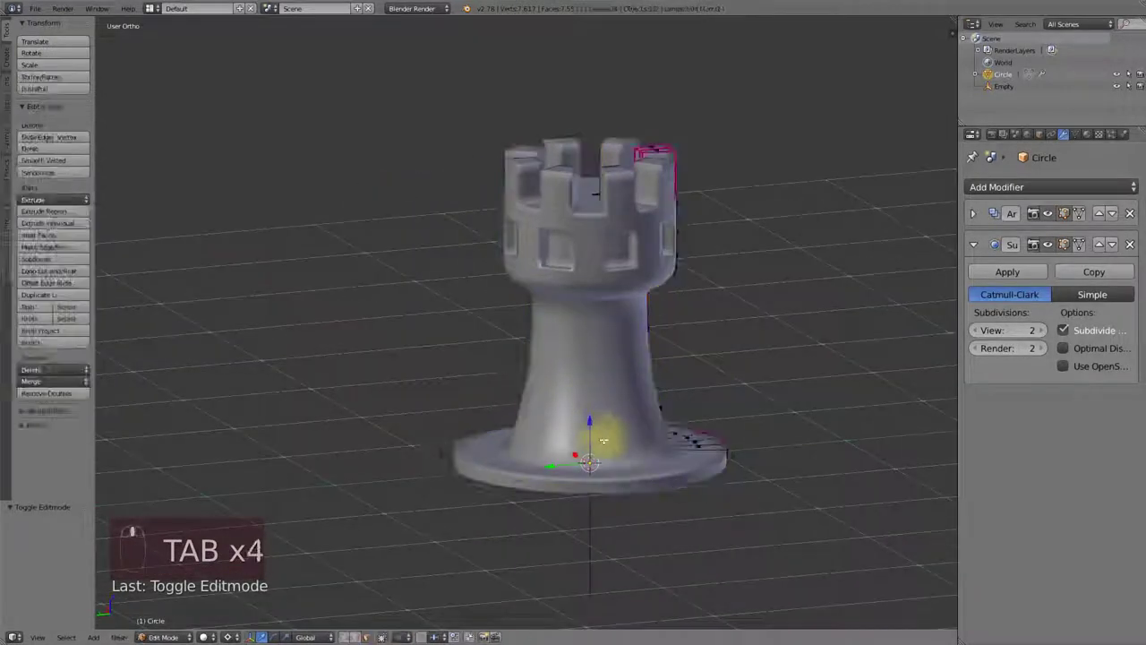
middle_drag(640, 440, 606, 409)
Add two loop cuts on the stem and scale the new loop outward.
key(ctrl+r)
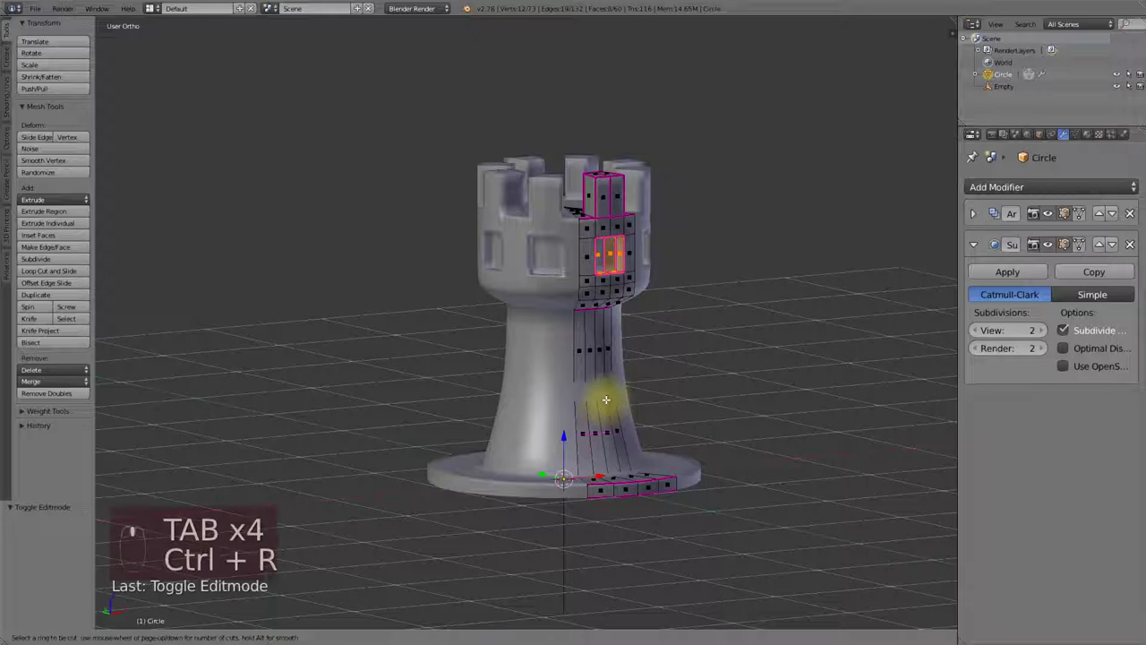
click(607, 398)
key(ctrl+r)
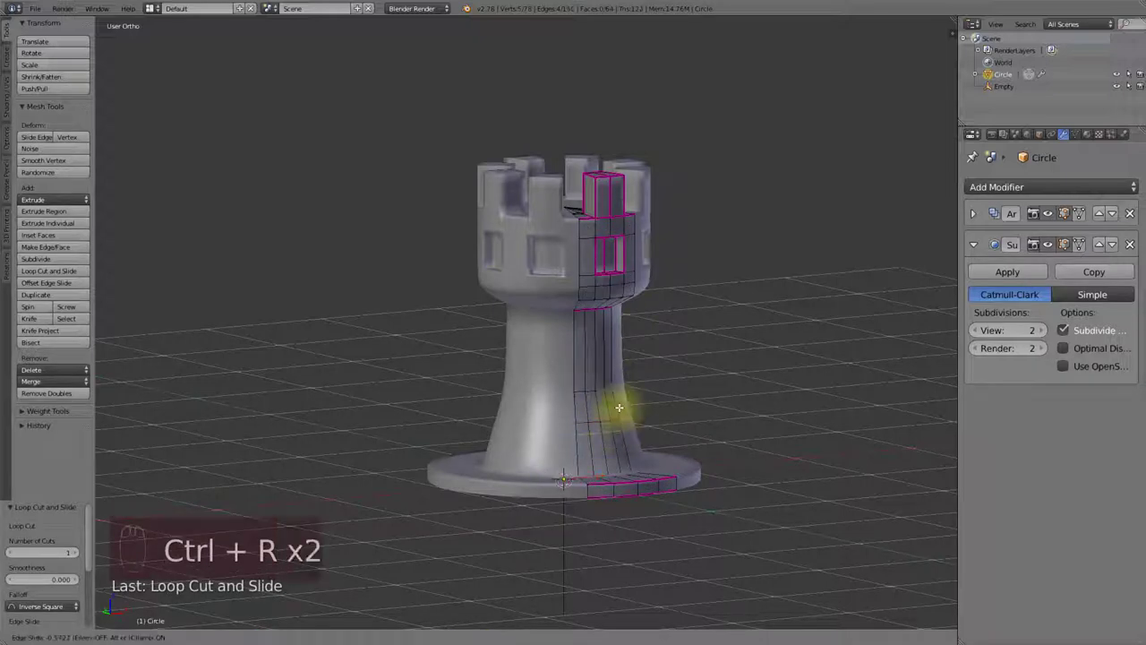
click(614, 402)
key(s)
click(718, 426)
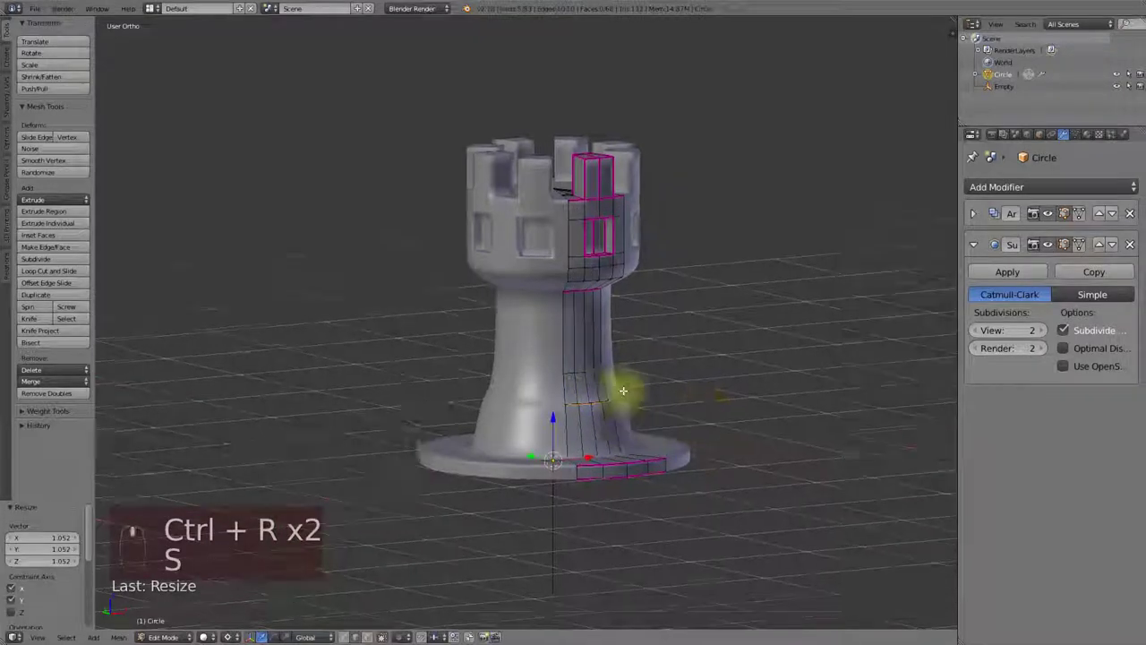
scroll(621, 392, up, 3)
Add a loop cut near the base, lower it along Z and fully crease it.
key(ctrl+r)
click(680, 358)
click(682, 381)
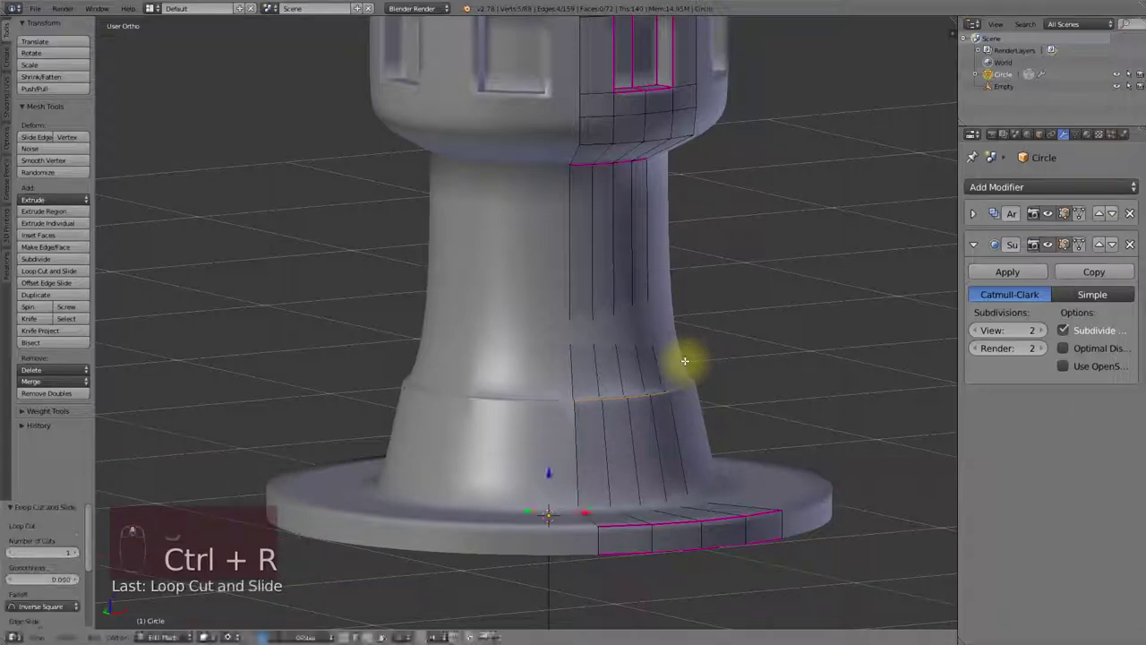
key(g)
key(z)
click(685, 377)
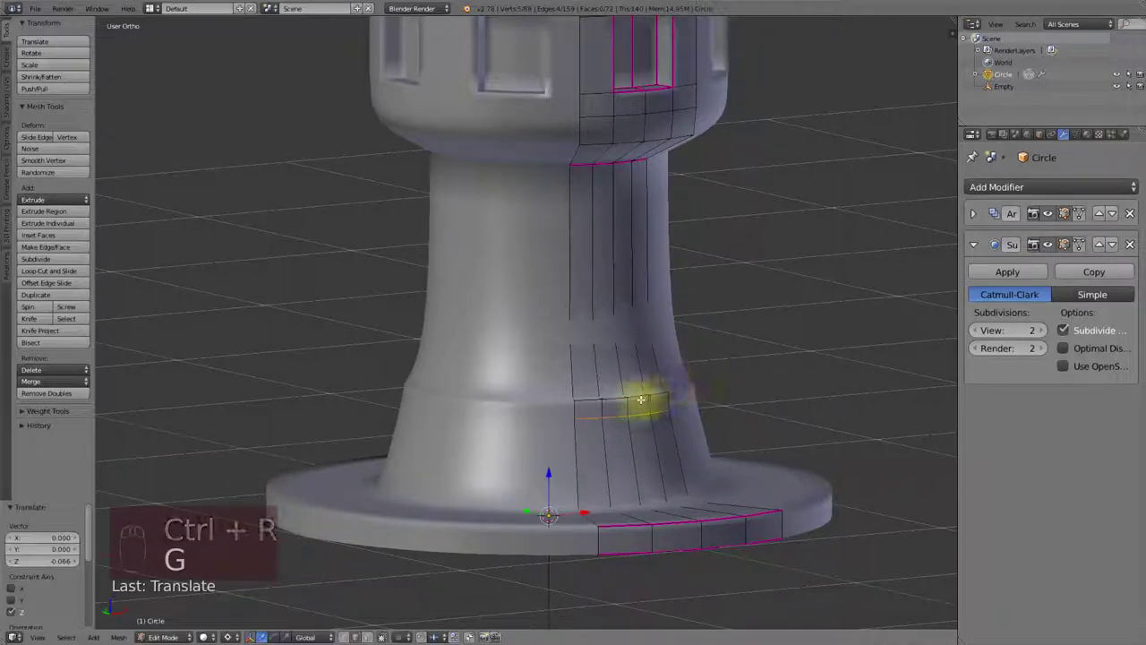
key(shift+e)
click(693, 413)
key(Tab)
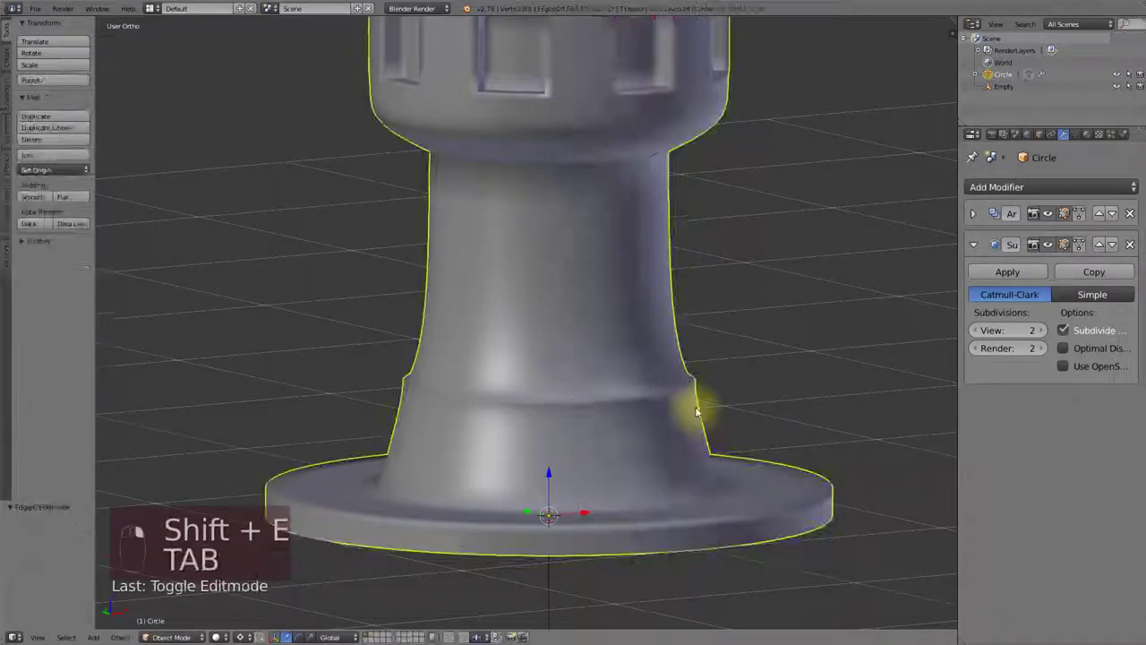
scroll(690, 402, down, 3)
middle_drag(691, 402, 660, 396)
key(Tab)
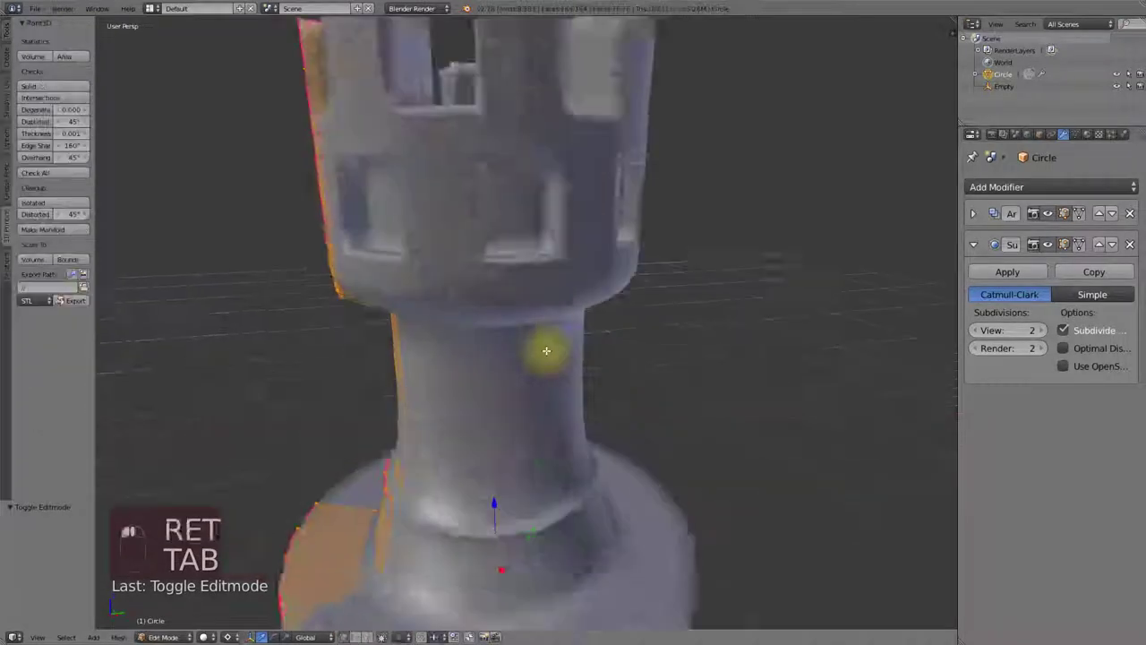
scroll(542, 348, up, 3)
Nudge the edge loop at the top of the neck slightly lower and return to Object Mode.
middle_drag(531, 356, 514, 310)
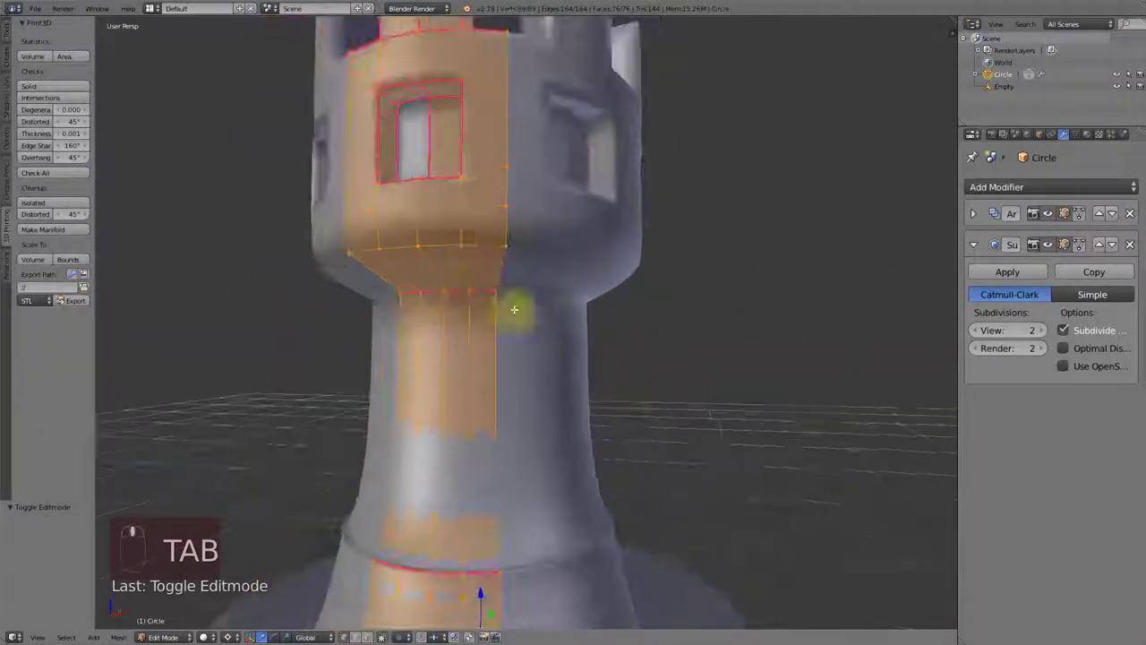
alt+right_click(471, 289)
key(g)
click(471, 329)
key(g)
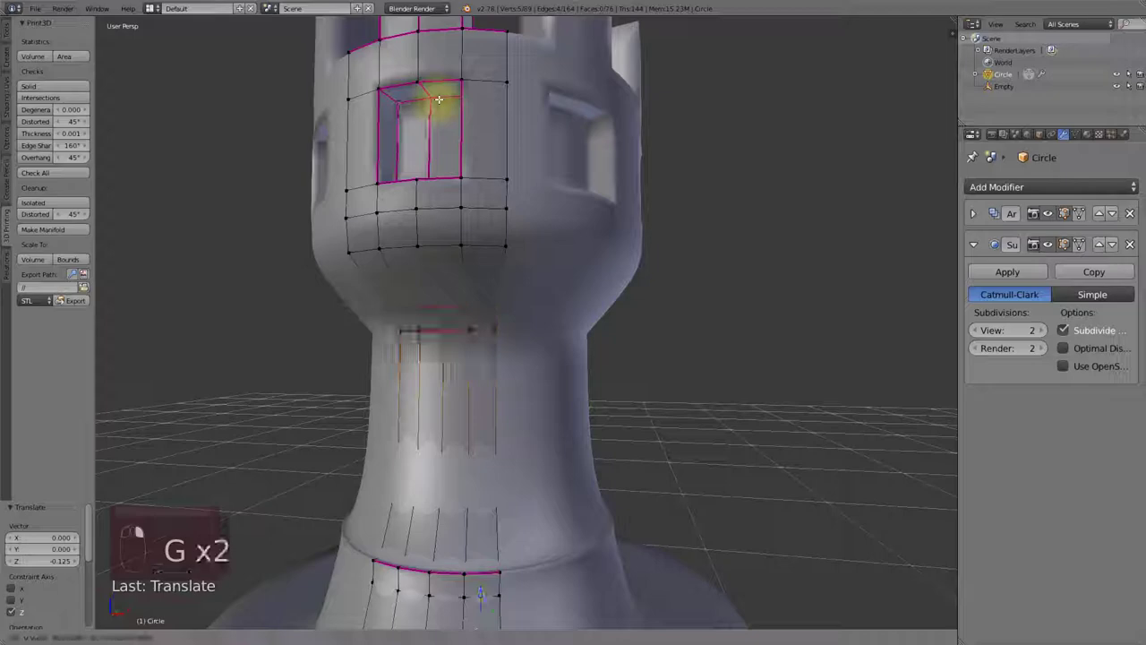
click(435, 117)
scroll(435, 126, down, 5)
middle_drag(542, 411, 609, 358)
key(Tab)
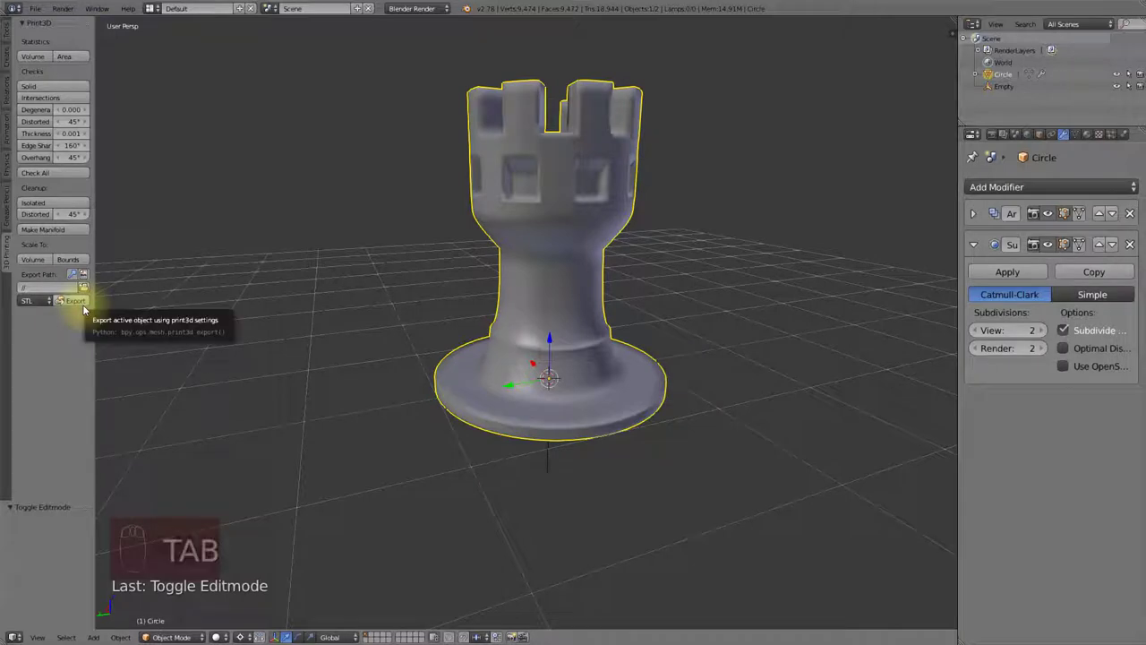
Apply the Array and then the Subdivision Surface modifier, then select the whole dense mesh in Edit Mode.
key(Tab)
key(Tab)
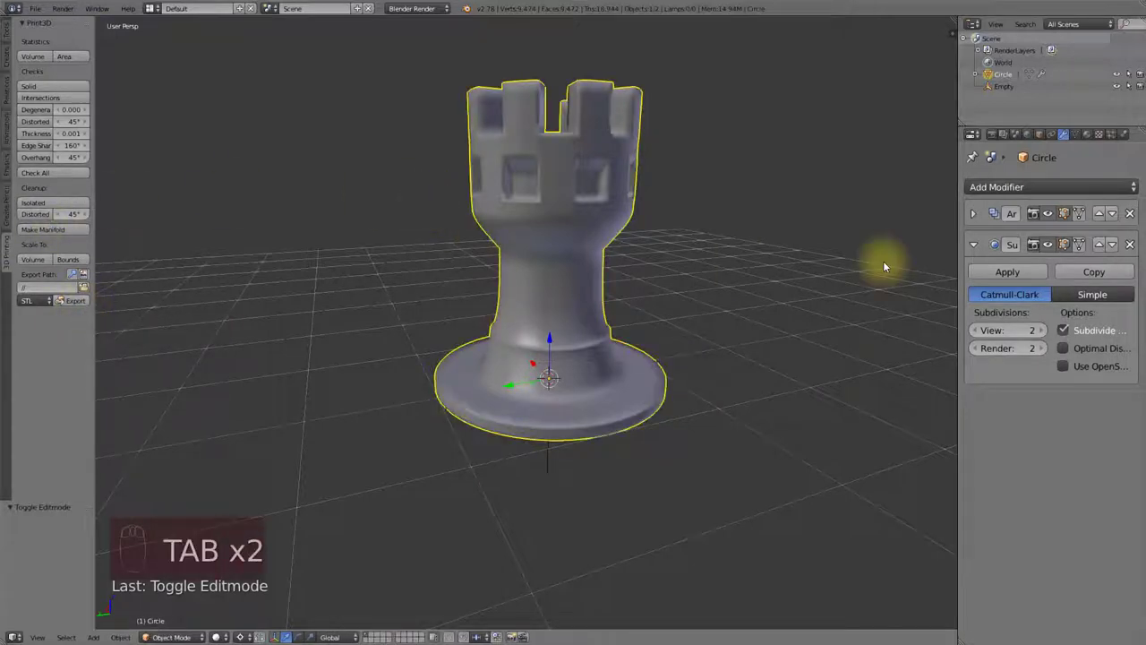
click(974, 244)
click(973, 213)
click(1007, 242)
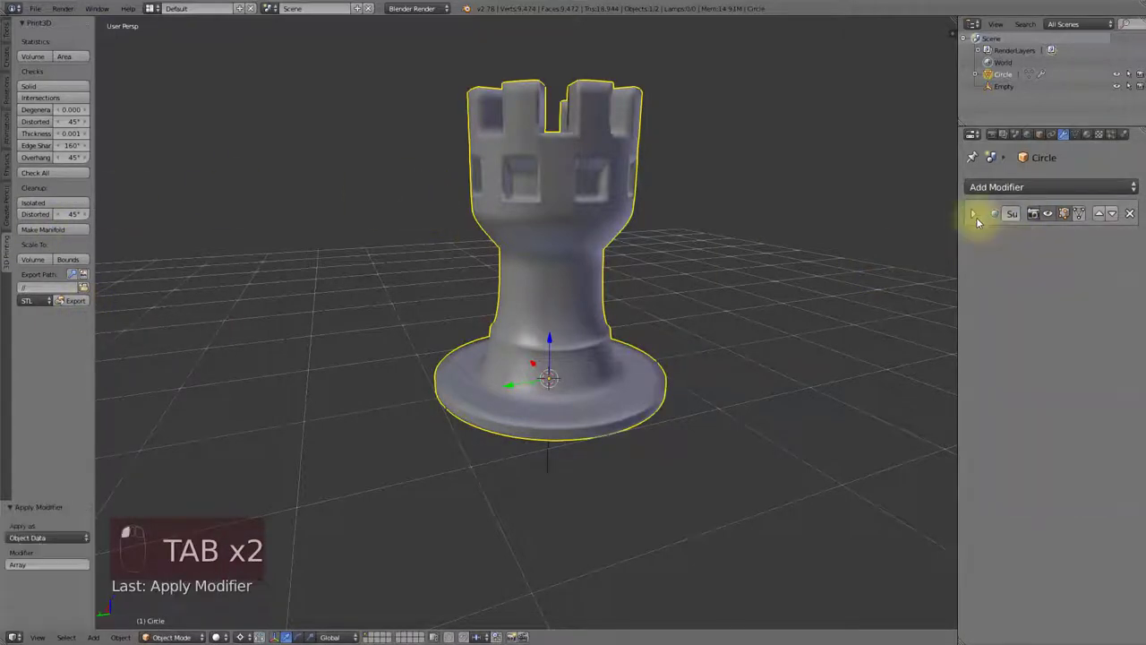
click(974, 213)
click(1007, 242)
key(Tab)
key(a)
key(a)
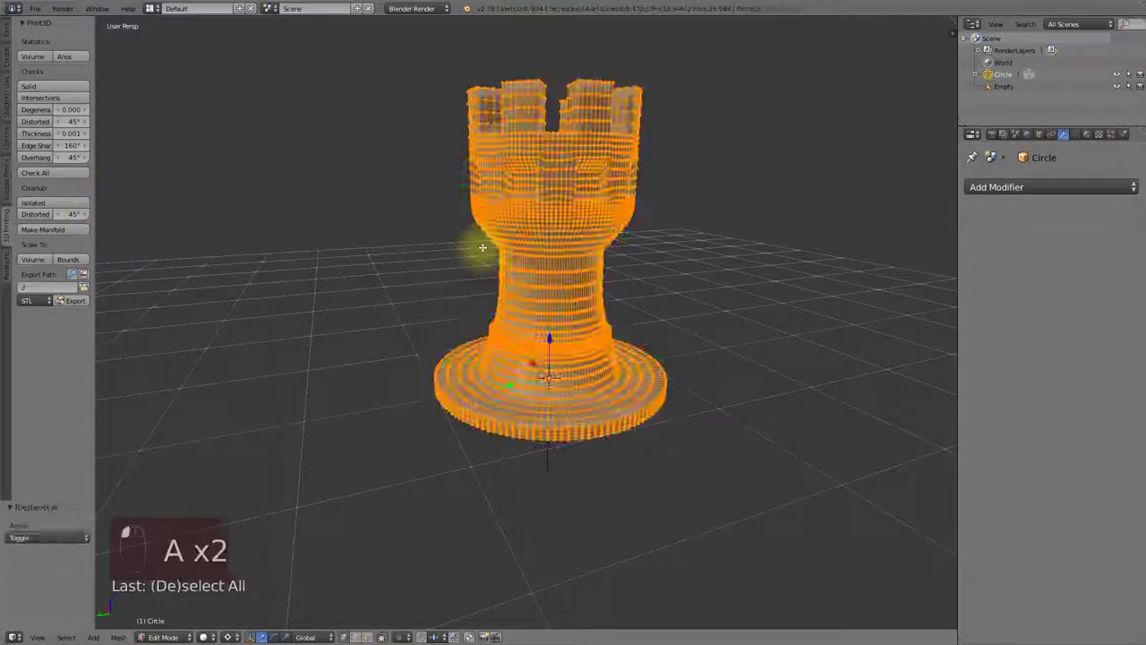